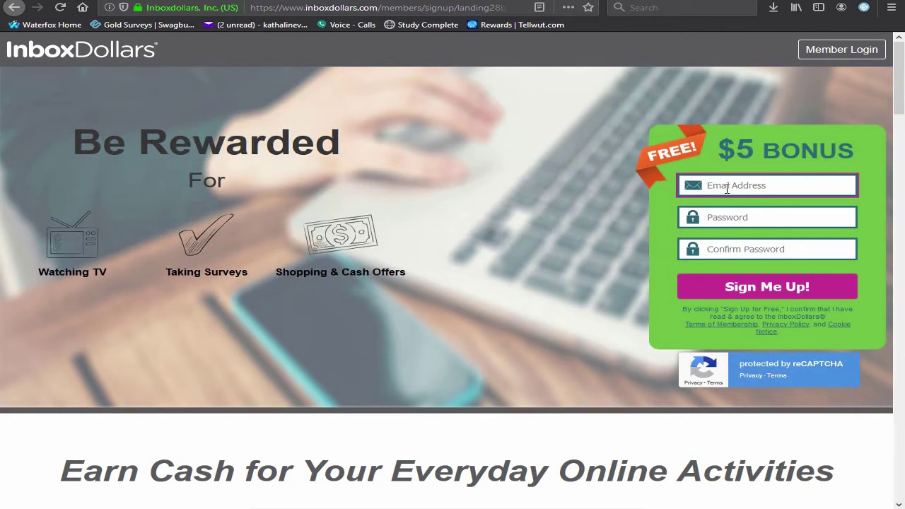
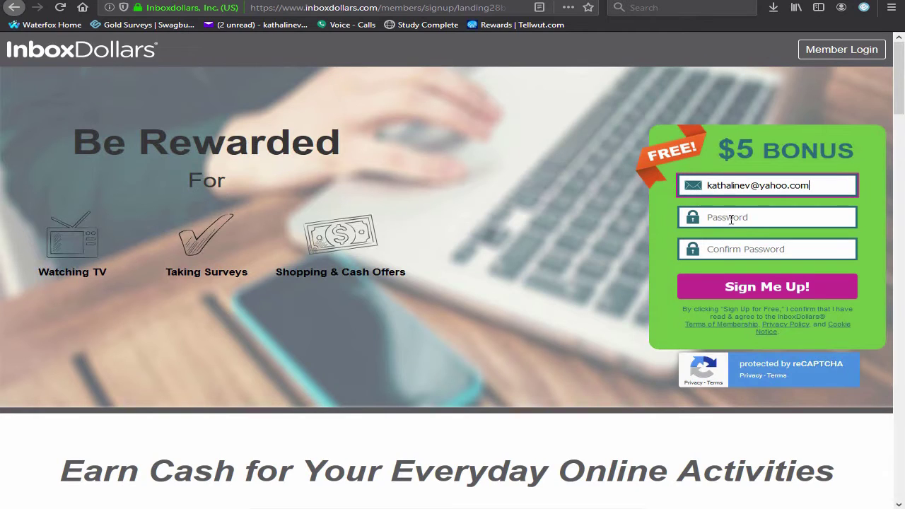
# Enter the email address, then paste the account password into both Password and Confirm Password.
pyautogui.click(731, 220)
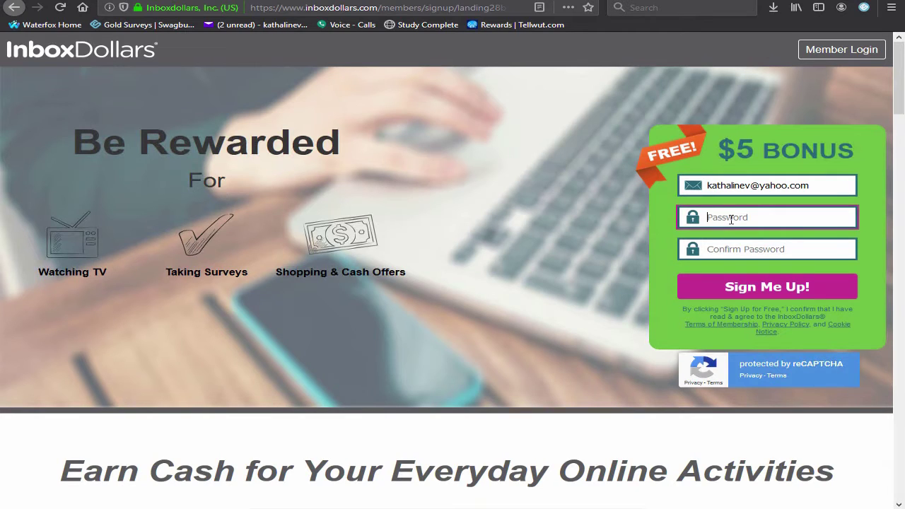
pyautogui.hotkey('ctrl', 'v')
pyautogui.click(734, 249)
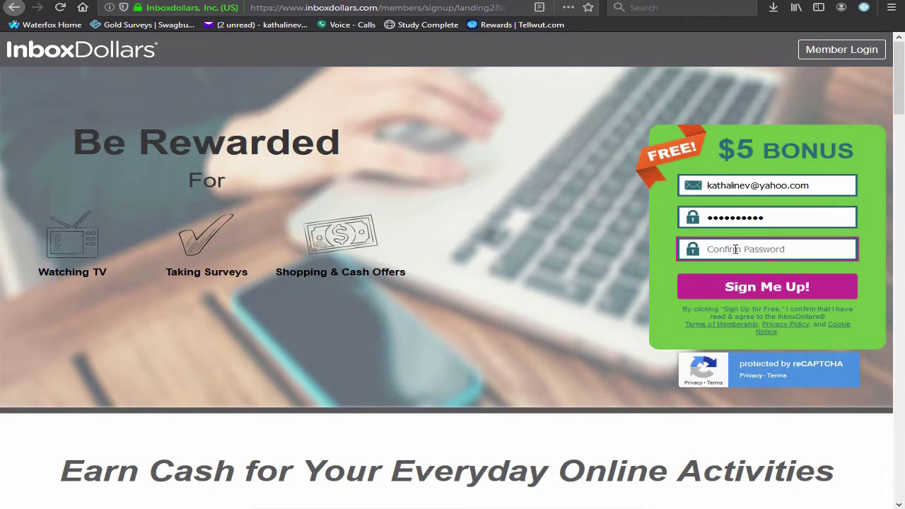
pyautogui.hotkey('ctrl', 'v')
# Check the Notepad profile notes, minimize Notepad, and submit the signup with Sign Me Up.
pyautogui.hotkey('alt', 'Tab')
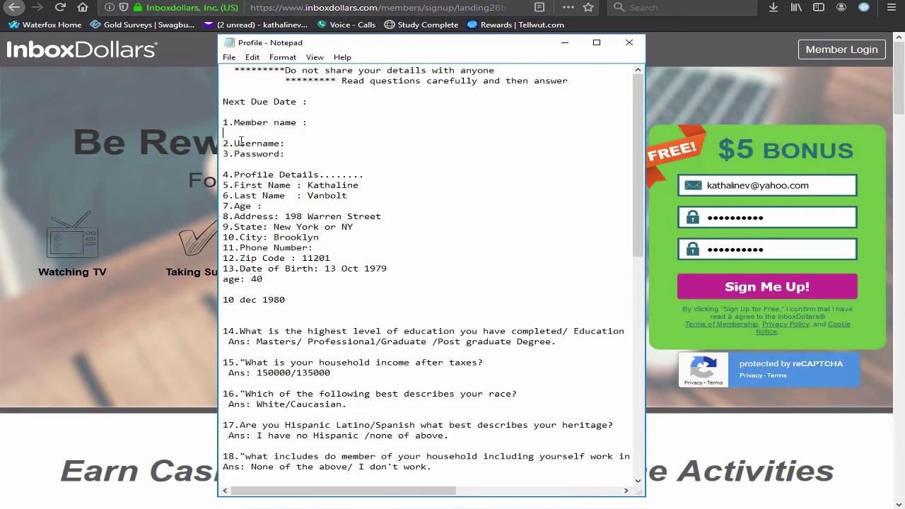
pyautogui.hotkey('ctrl', 'z')
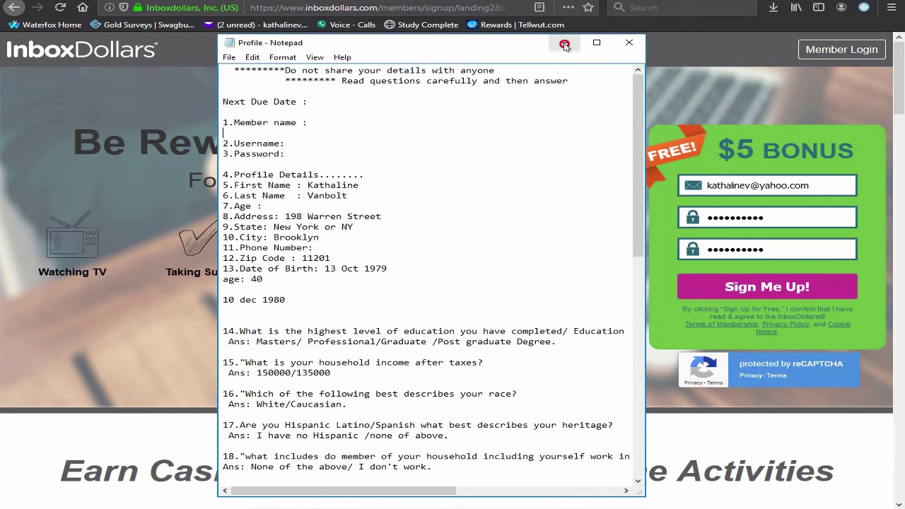
pyautogui.click(564, 44)
pyautogui.click(786, 288)
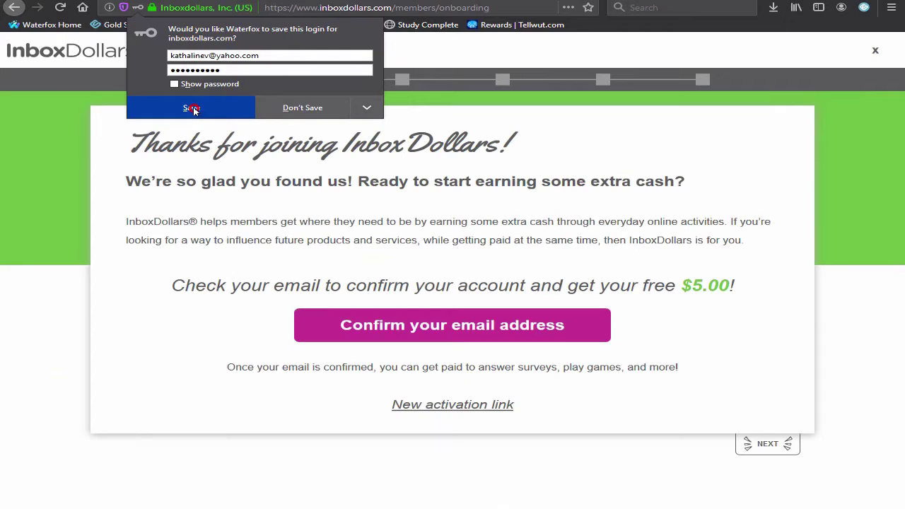
# Save the new InboxDollars login in Waterfox and go to the Yahoo Mail inbox.
pyautogui.click(193, 108)
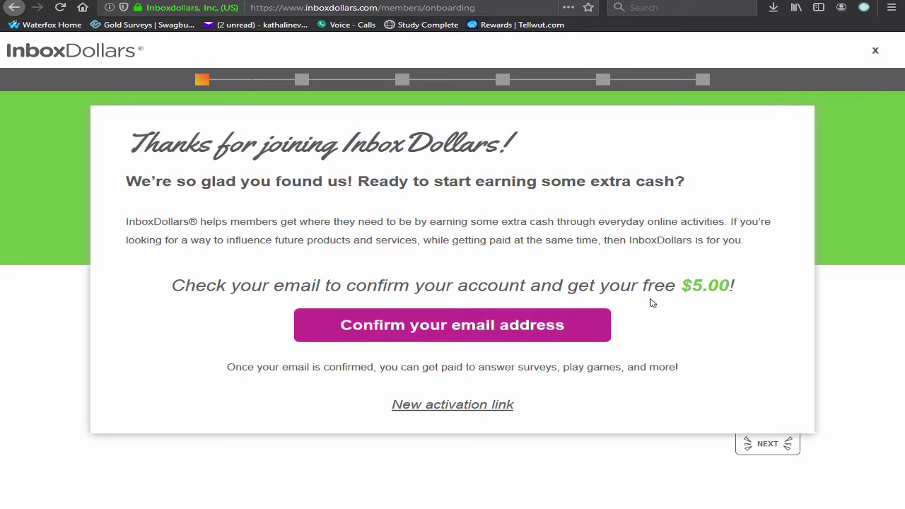
pyautogui.click(82, 7)
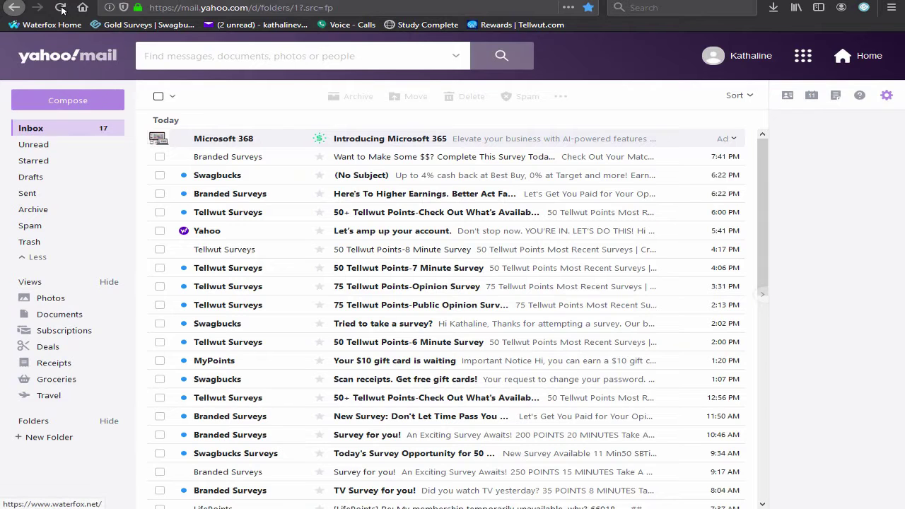
# Refresh the inbox, open the 'Complete Signup with InboxDollars' email and click Confirm Now.
pyautogui.click(62, 8)
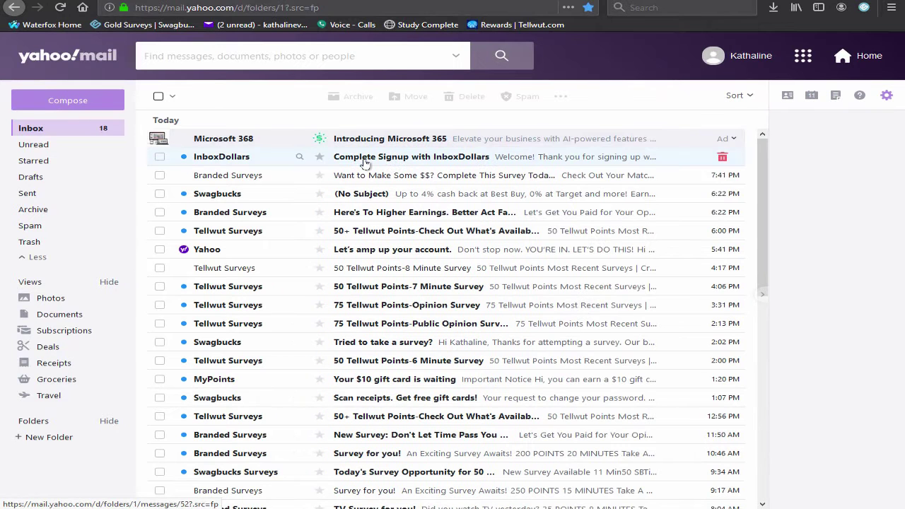
pyautogui.click(365, 164)
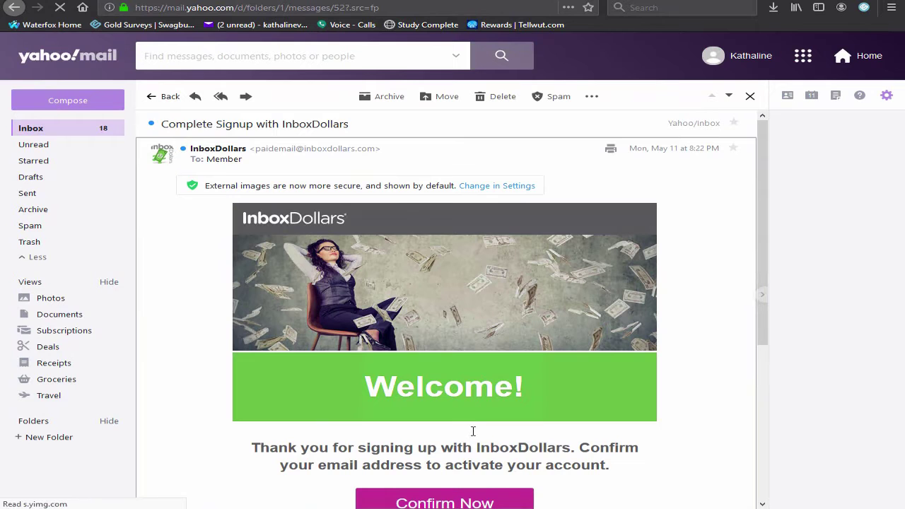
pyautogui.scroll(-3, 473, 432)
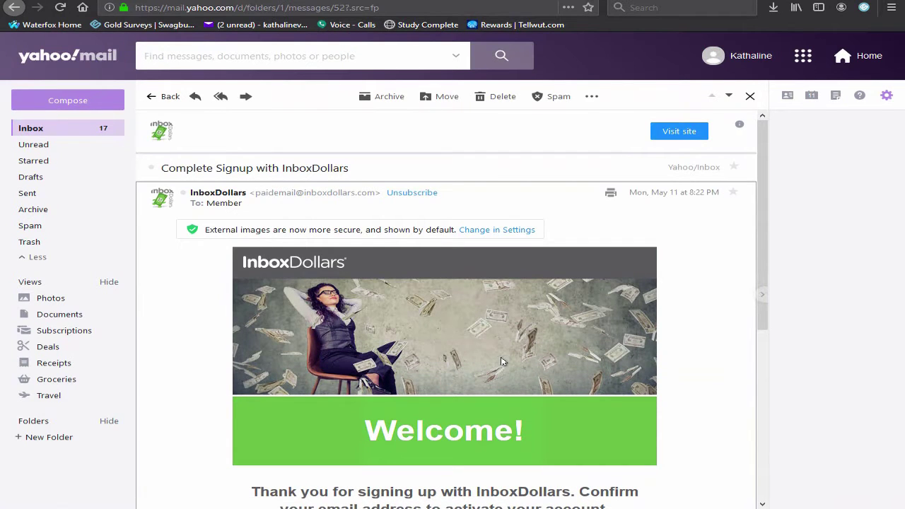
pyautogui.scroll(-3, 481, 368)
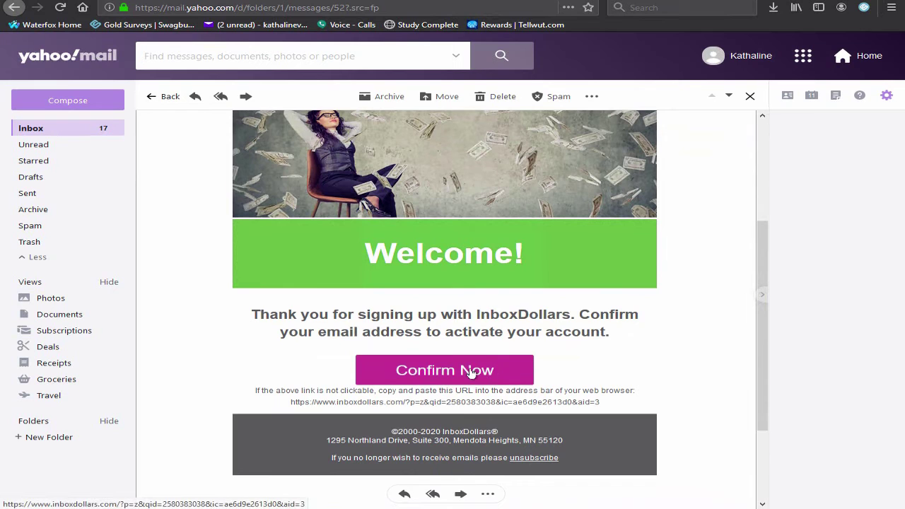
pyautogui.click(471, 373)
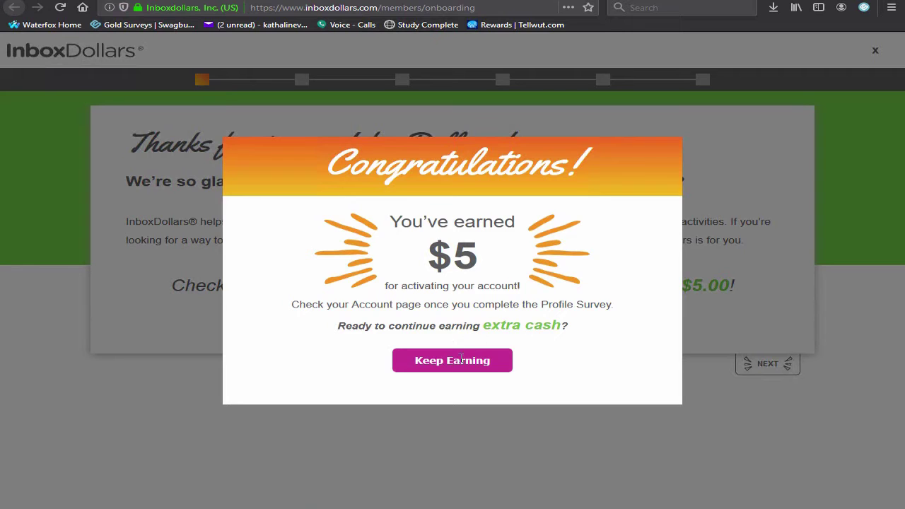
# Dismiss the $5 Congratulations popup with Keep Earning and scroll down to the Profile Survey form.
pyautogui.click(441, 362)
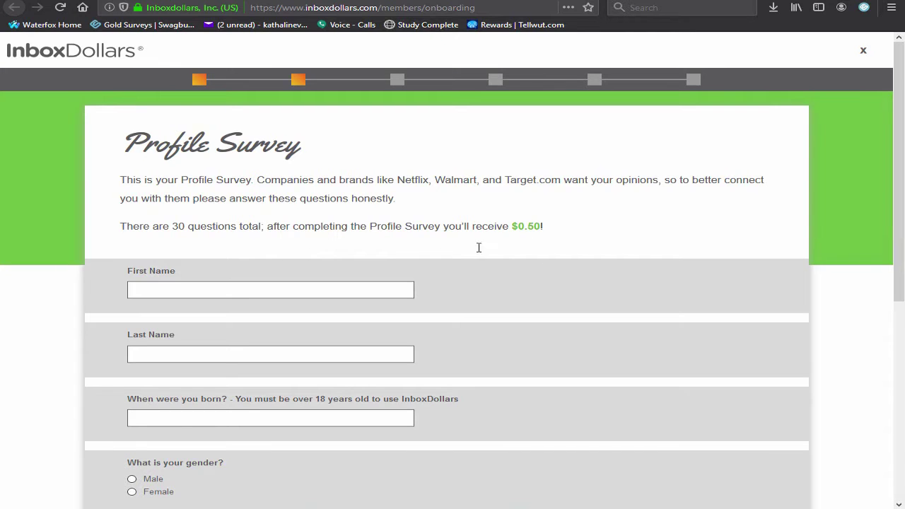
pyautogui.scroll(-1, 232, 304)
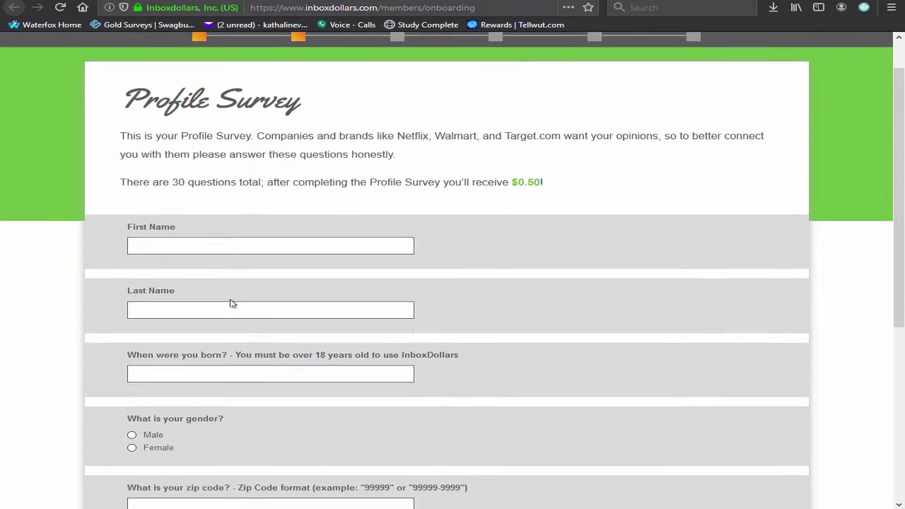
pyautogui.scroll(-1, 233, 304)
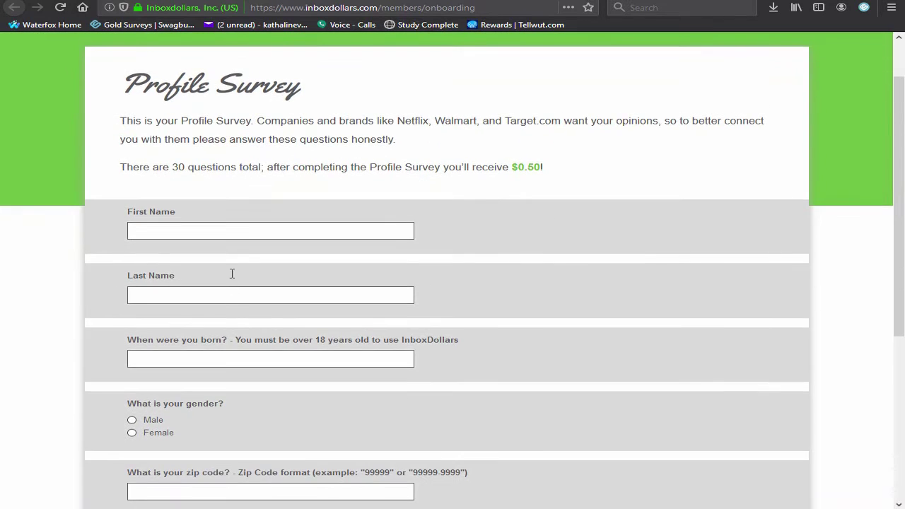
# Fill in the first name and zip code using the browser's saved autofill entry.
pyautogui.click(220, 232)
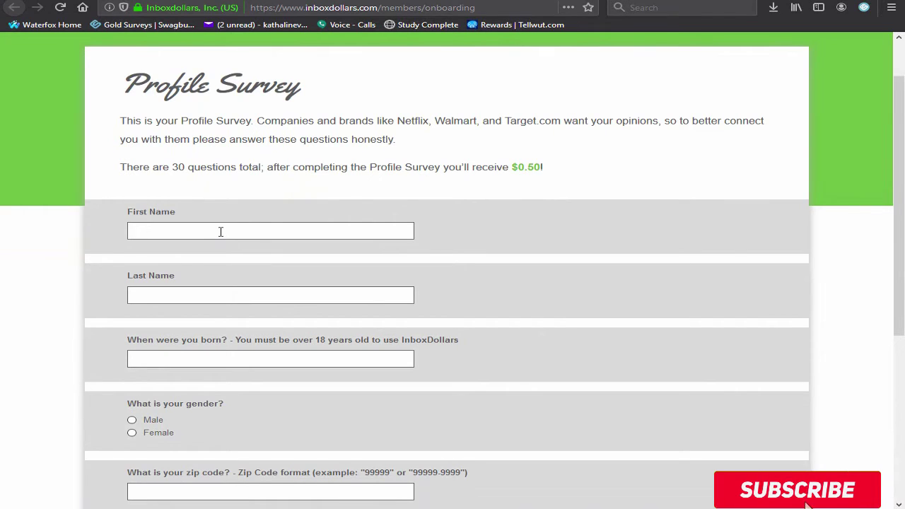
pyautogui.write('Katha')
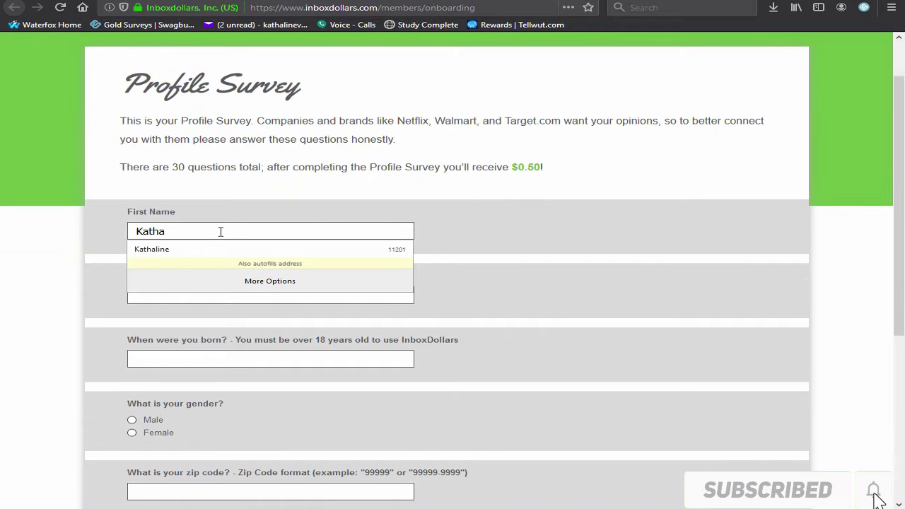
pyautogui.click(166, 250)
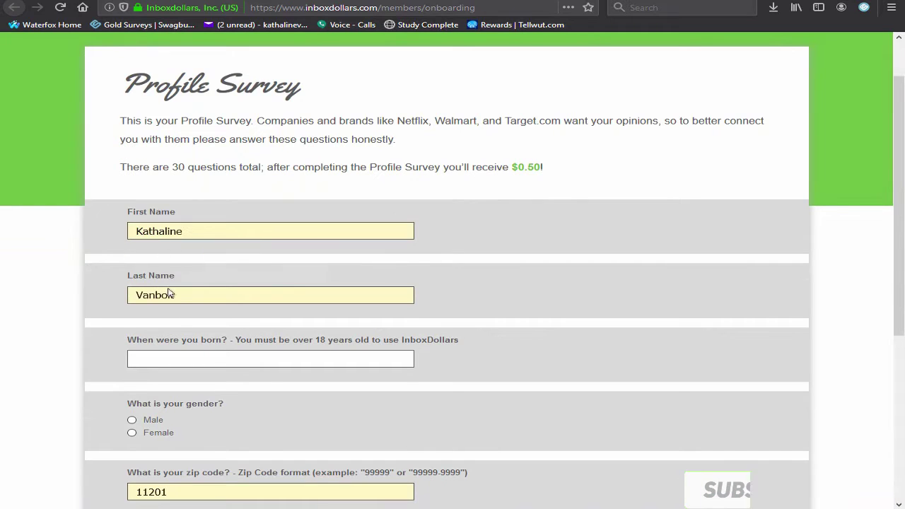
pyautogui.scroll(-3, 189, 305)
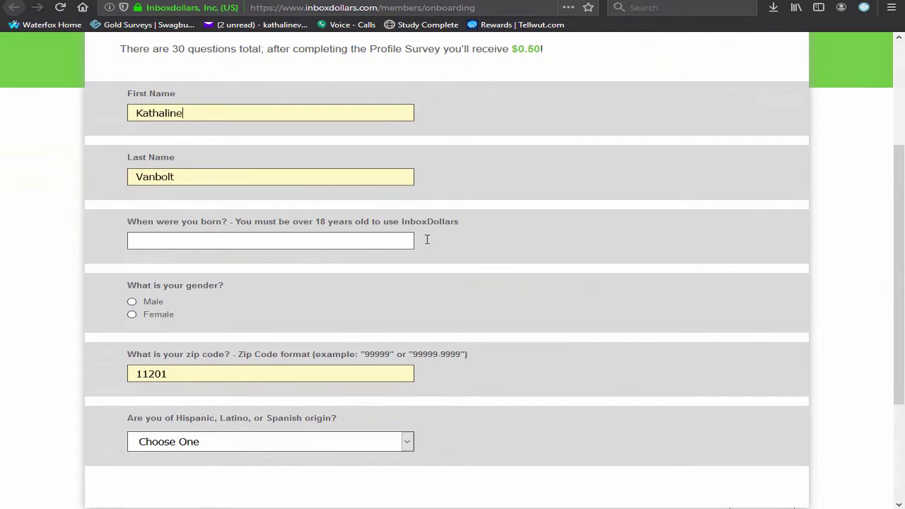
# Set the birth date to 10/13/1979 with the calendar picker.
pyautogui.click(158, 242)
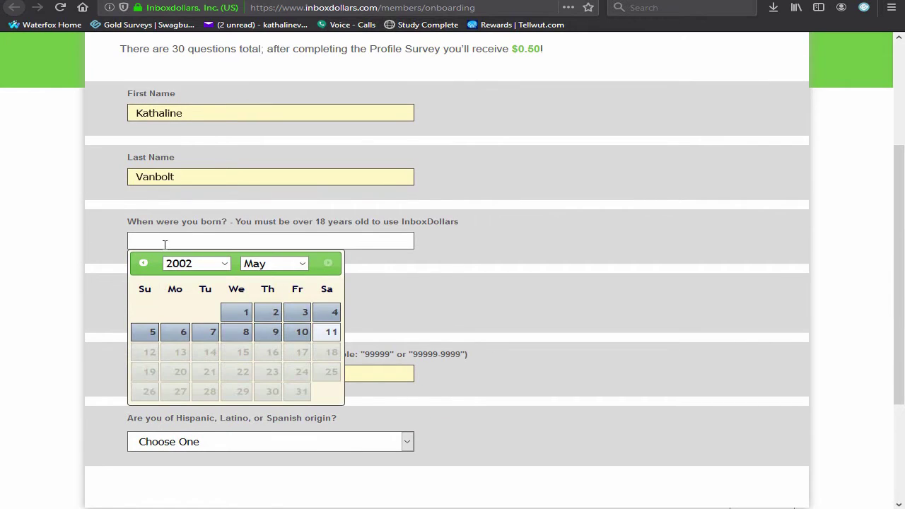
pyautogui.click(225, 266)
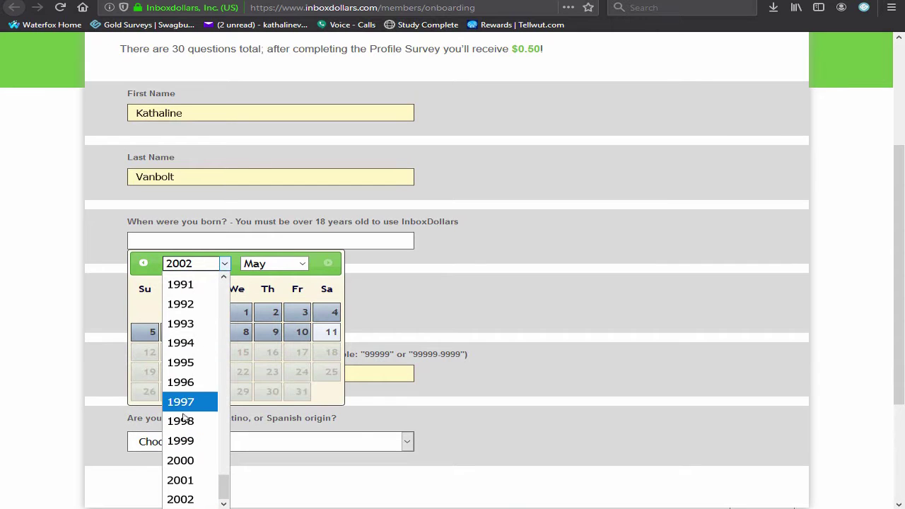
pyautogui.scroll(5, 188, 407)
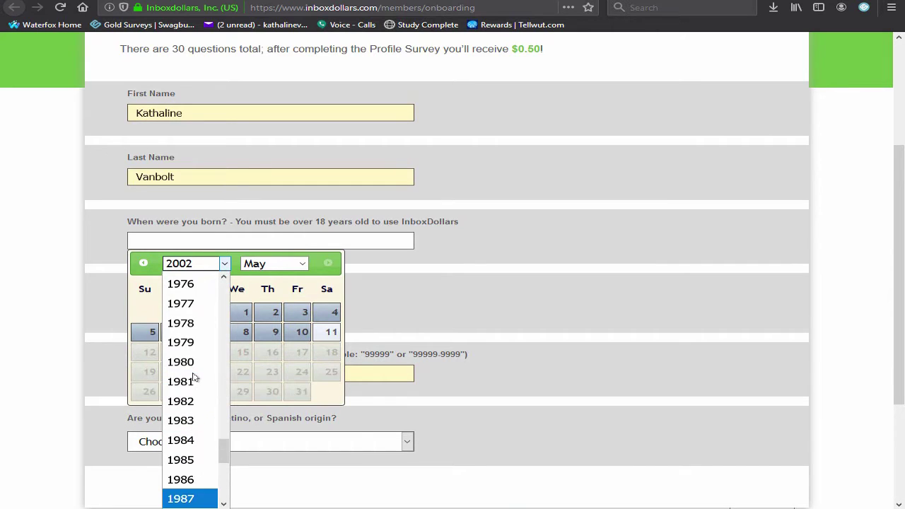
pyautogui.click(183, 344)
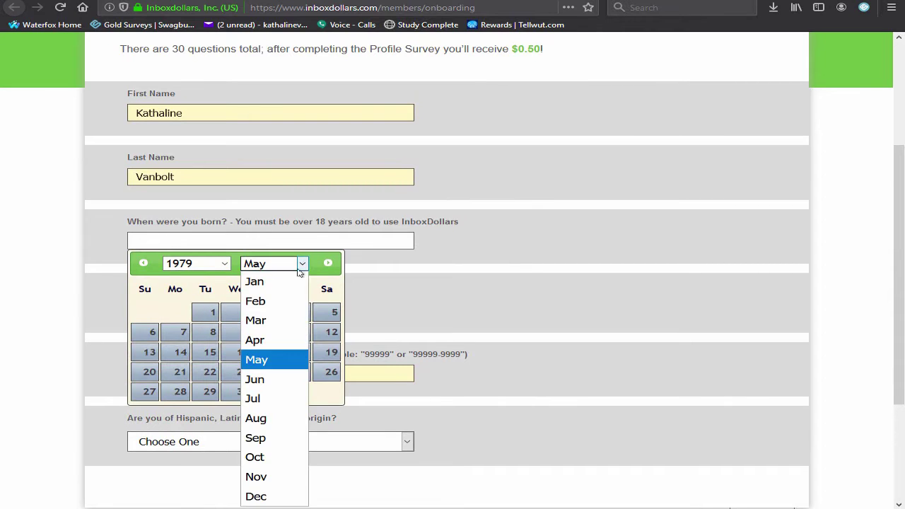
pyautogui.click(301, 263)
pyautogui.click(268, 304)
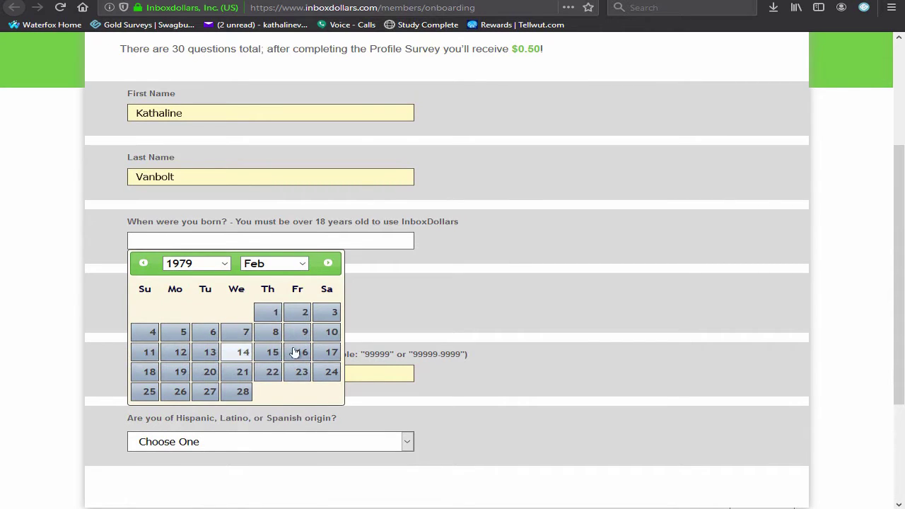
pyautogui.click(210, 352)
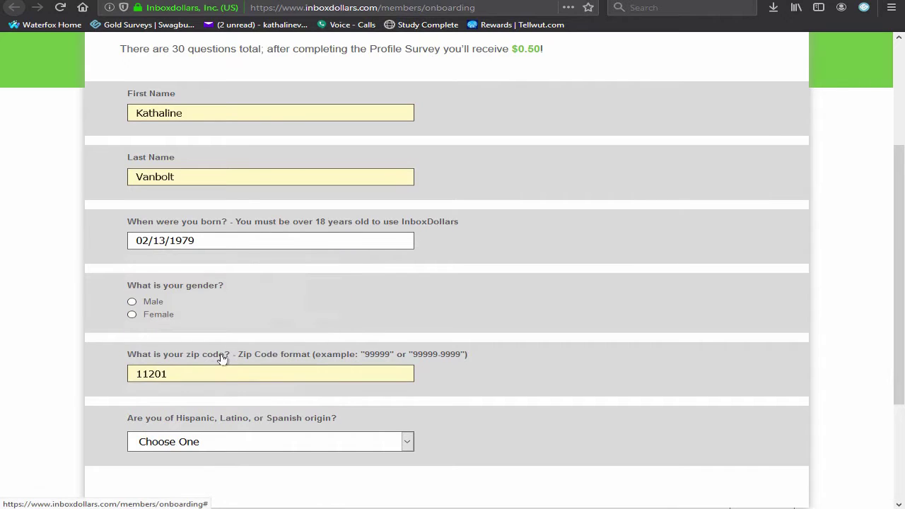
pyautogui.click(190, 243)
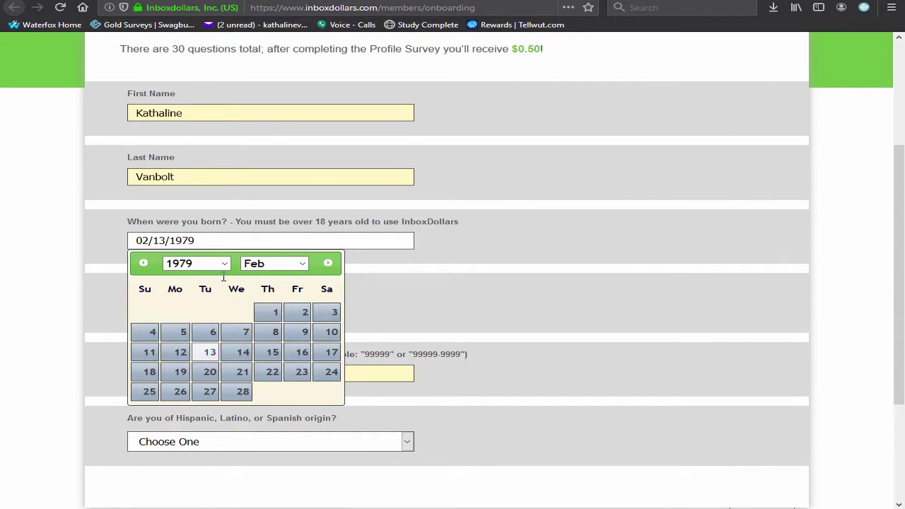
pyautogui.click(289, 264)
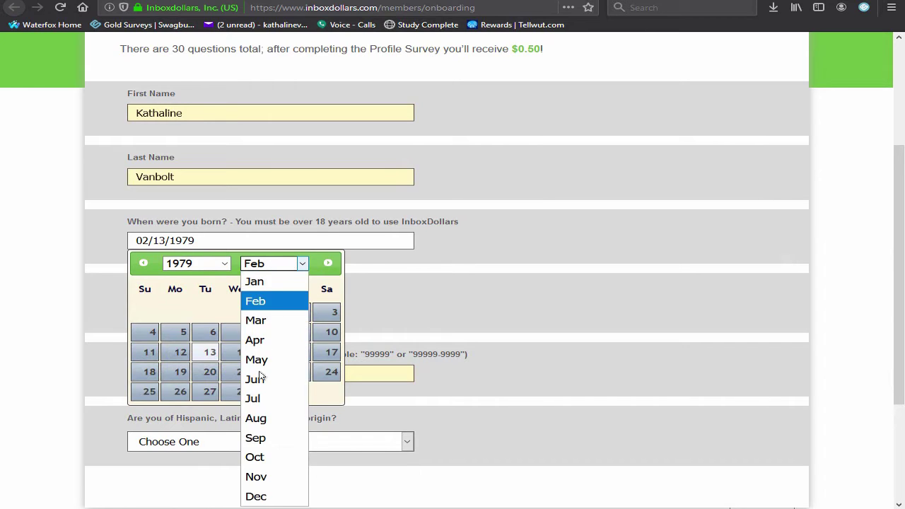
pyautogui.click(261, 456)
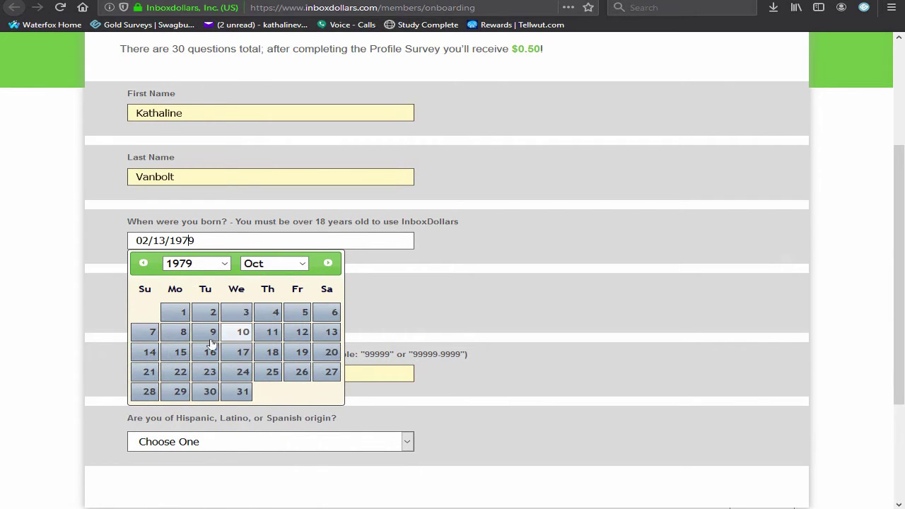
pyautogui.click(329, 332)
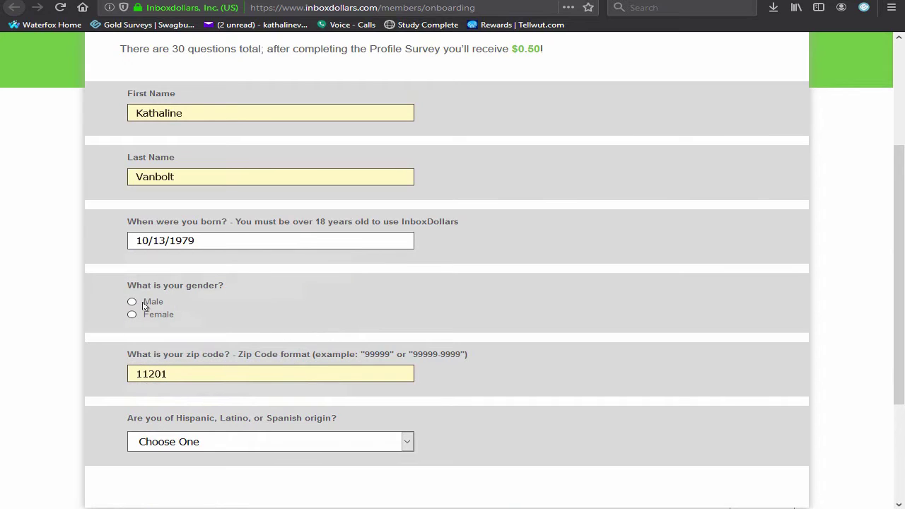
# Answer gender Male and not of Hispanic, Latino, or Spanish origin, then click NEXT.
pyautogui.click(132, 302)
pyautogui.scroll(-3, 195, 350)
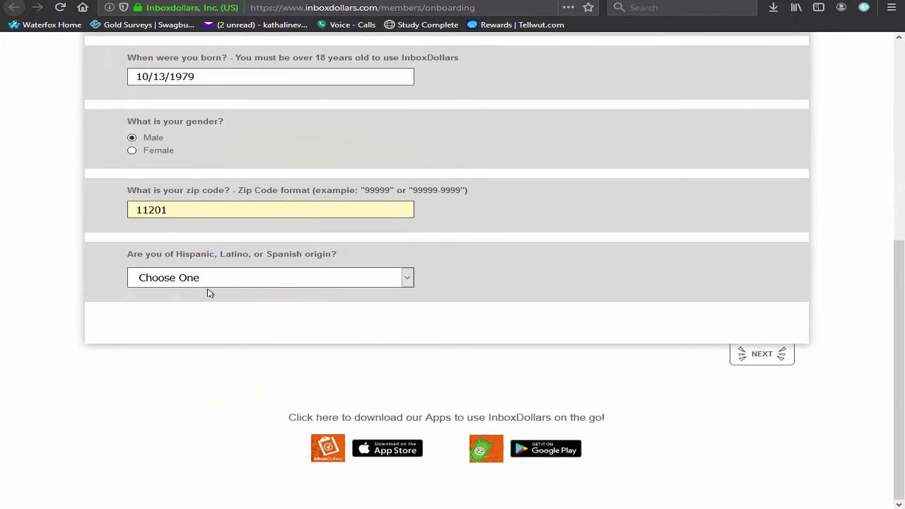
pyautogui.click(219, 278)
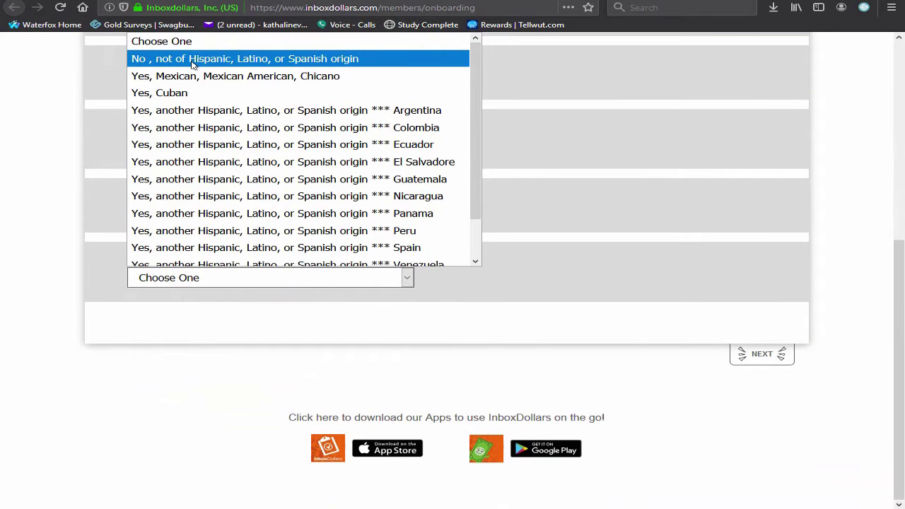
pyautogui.click(191, 63)
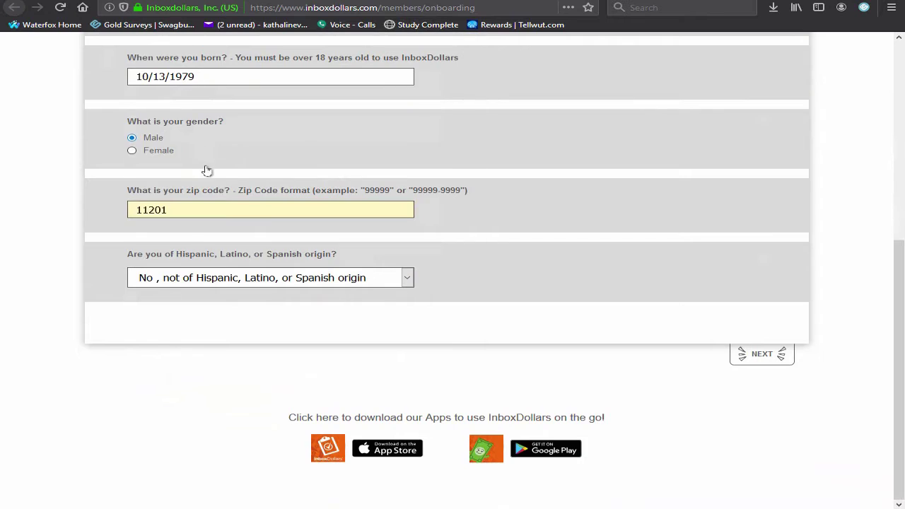
pyautogui.click(762, 354)
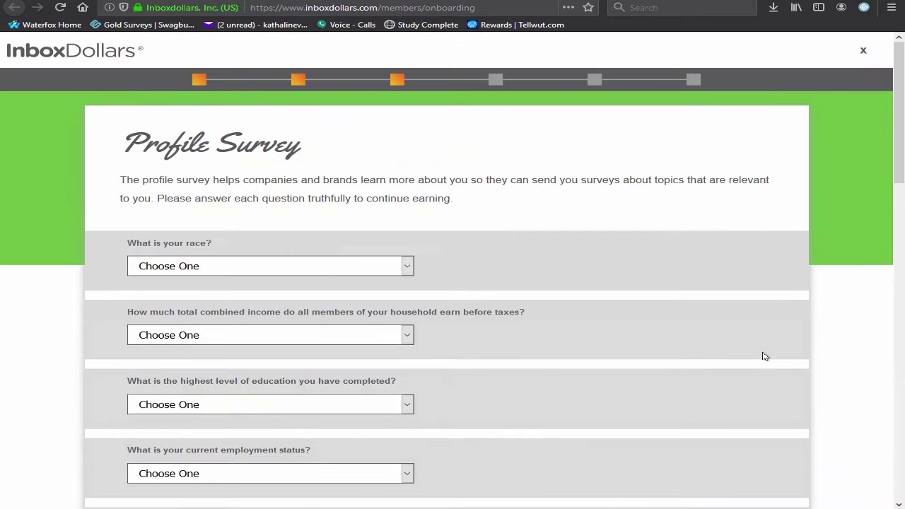
# Choose race White, household income $150,000 to $174,999 and education Masters degree.
pyautogui.click(203, 265)
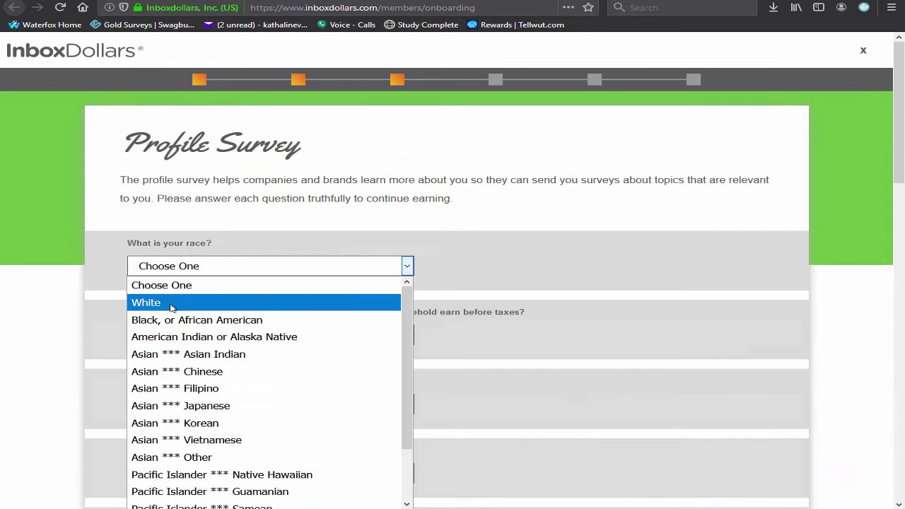
pyautogui.click(170, 304)
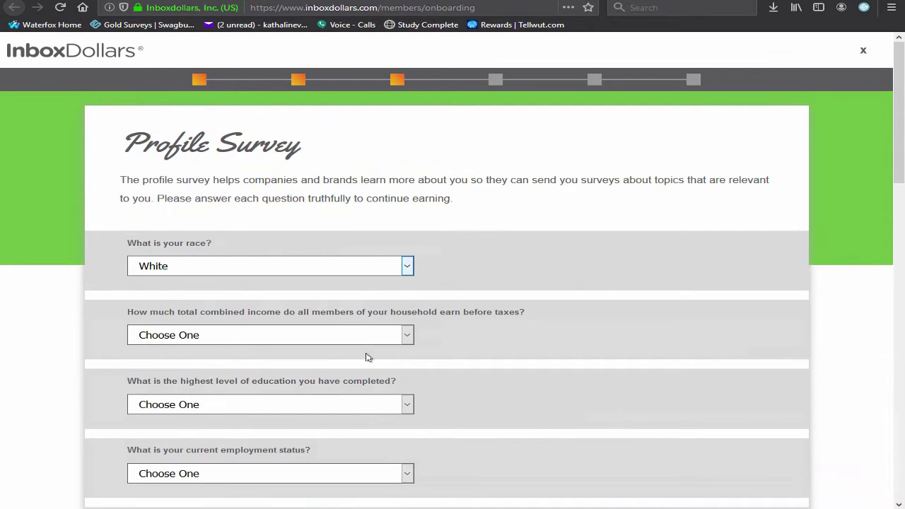
pyautogui.scroll(-2, 359, 360)
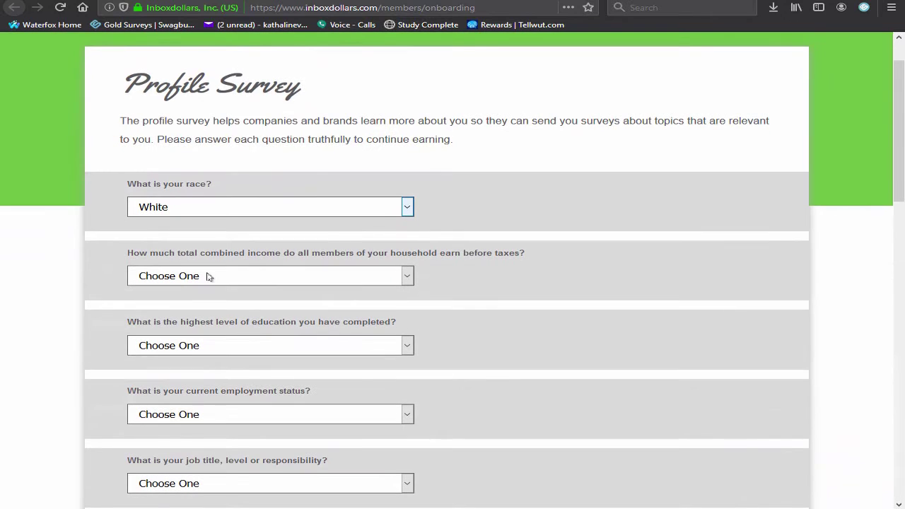
pyautogui.click(352, 277)
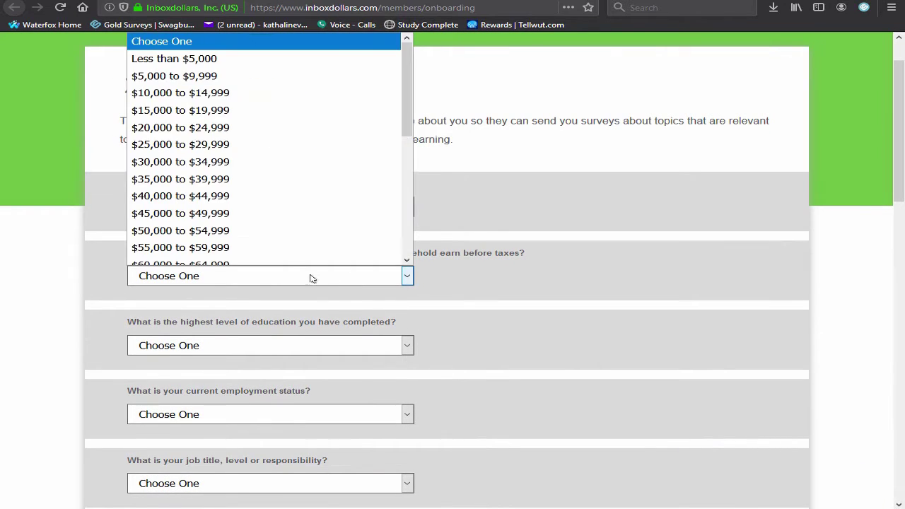
pyautogui.scroll(-3, 217, 184)
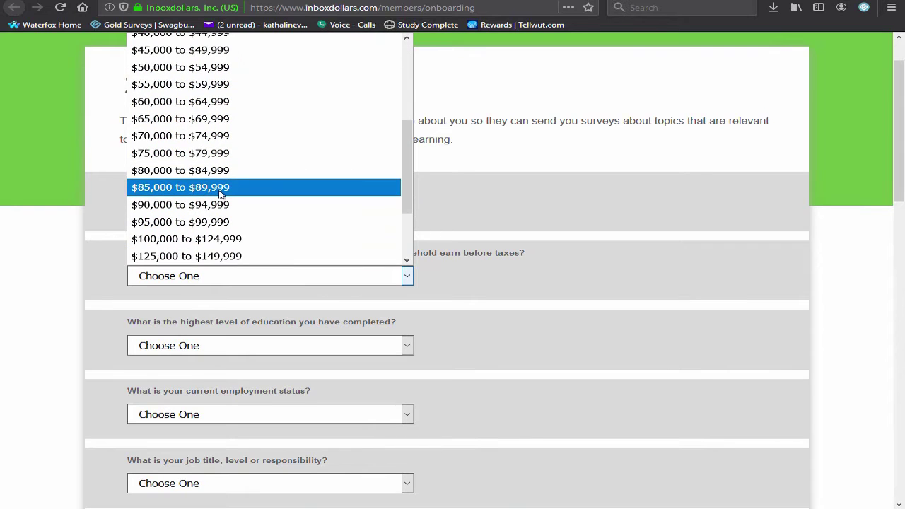
pyautogui.scroll(-2, 211, 204)
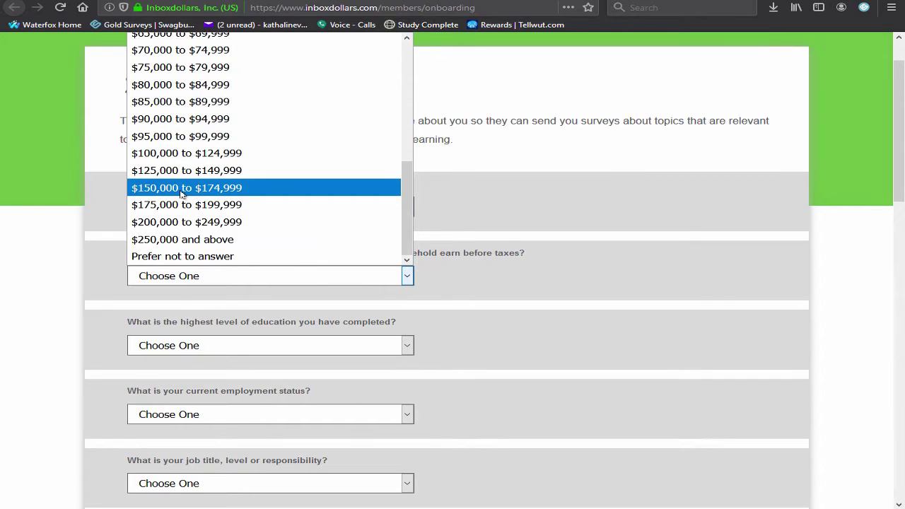
pyautogui.click(183, 191)
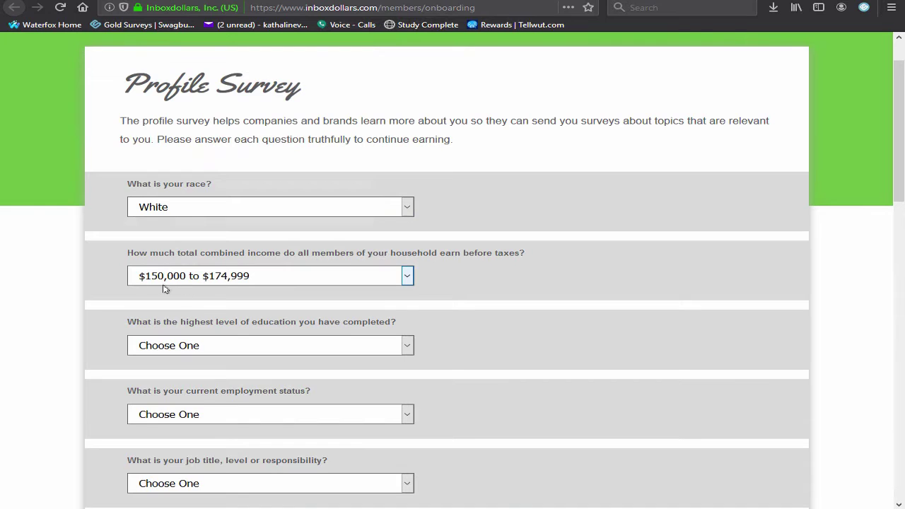
pyautogui.click(271, 348)
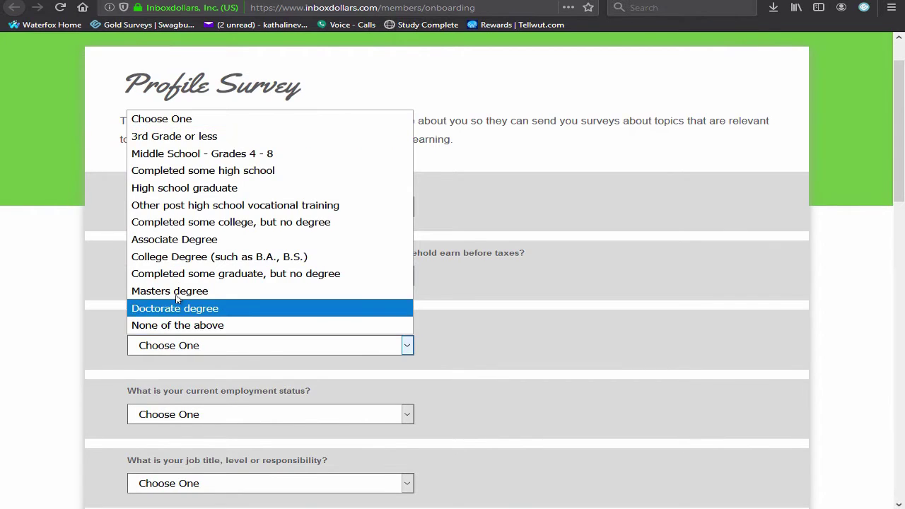
pyautogui.click(177, 297)
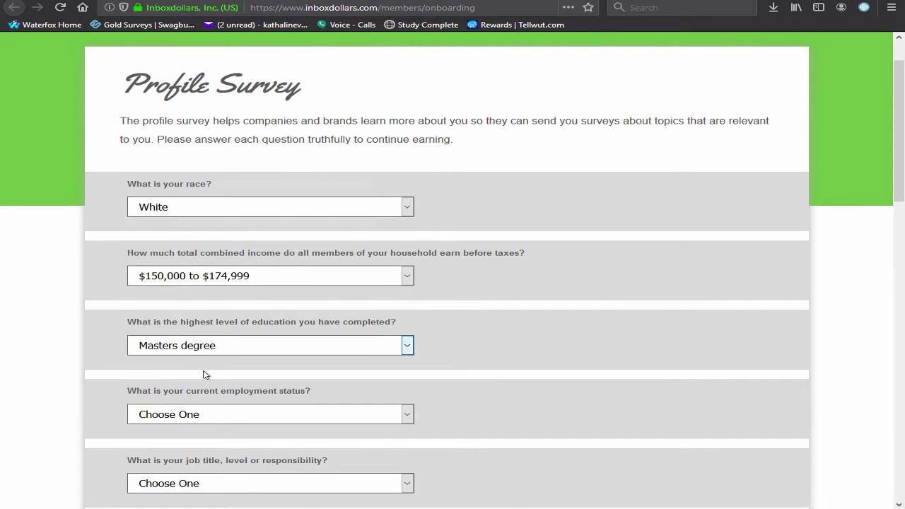
pyautogui.scroll(-3, 205, 374)
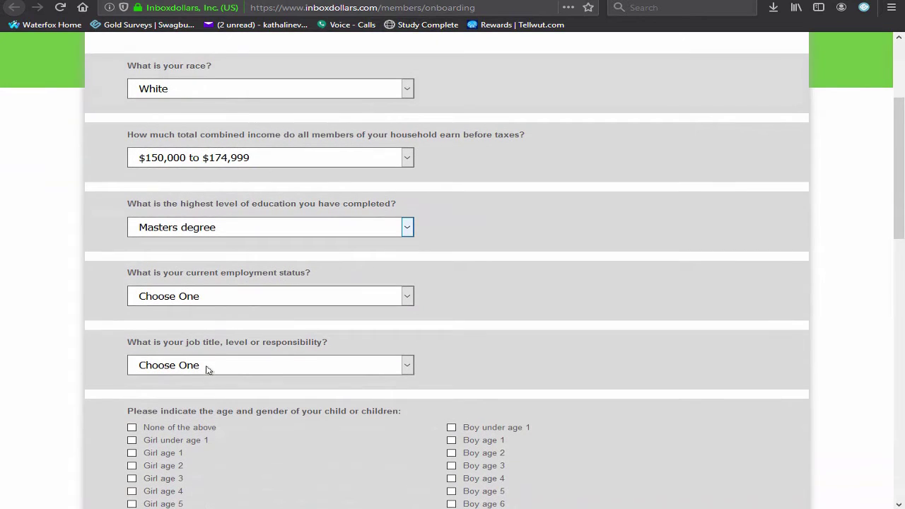
# Select Employed full-time for employment and C-Level (CEO, CFO), Owner, Partner, President for job level.
pyautogui.click(207, 300)
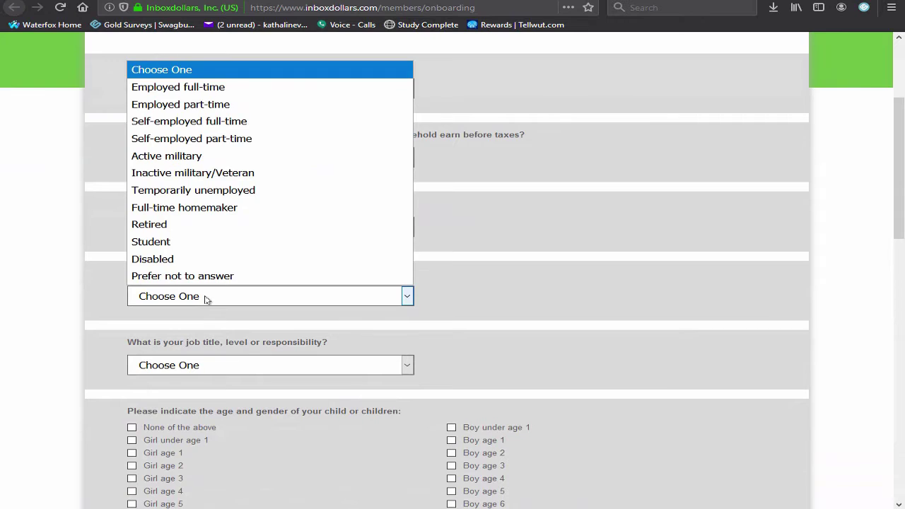
pyautogui.click(197, 87)
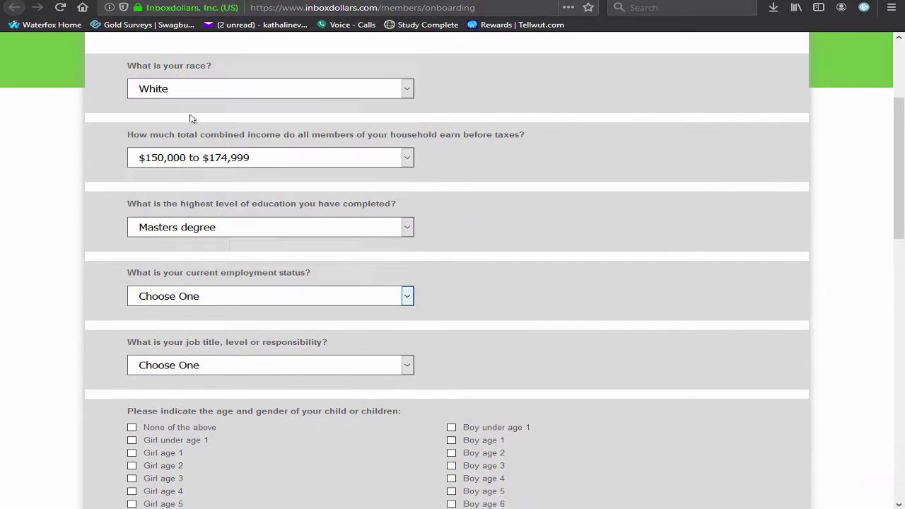
pyautogui.click(197, 368)
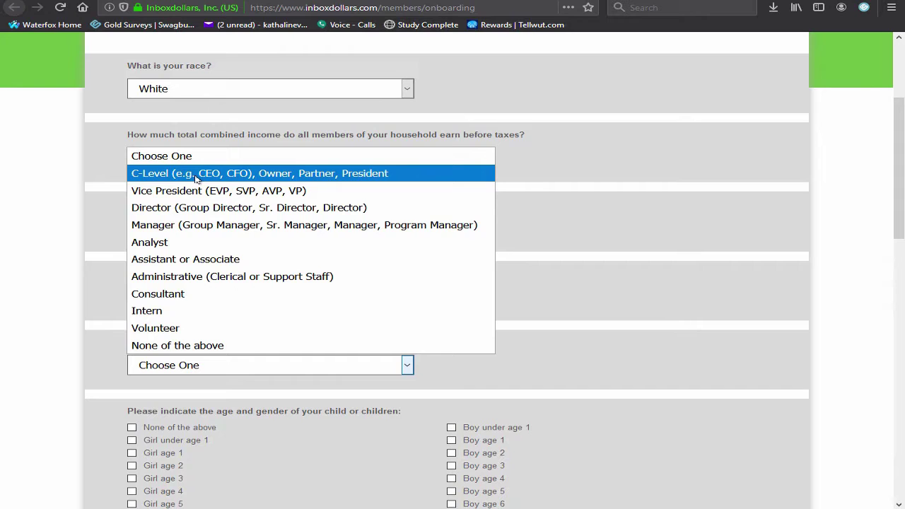
pyautogui.click(197, 178)
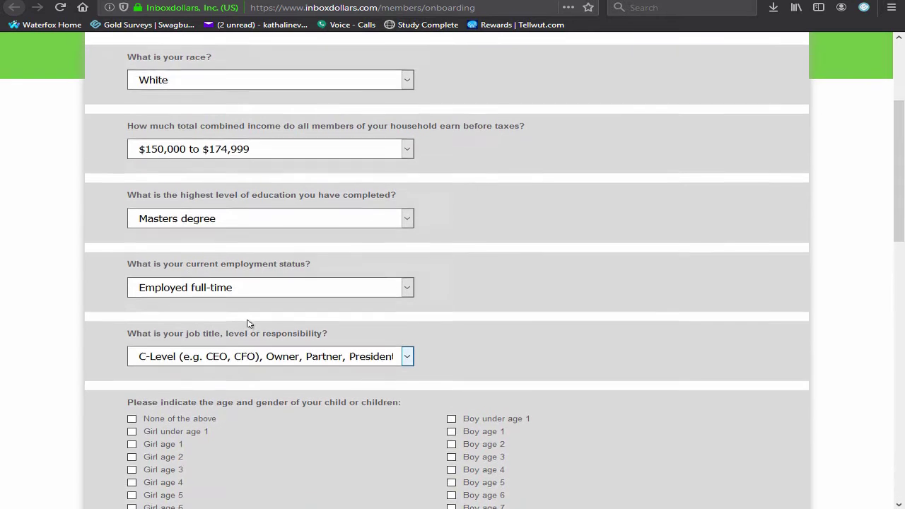
pyautogui.scroll(-3, 247, 323)
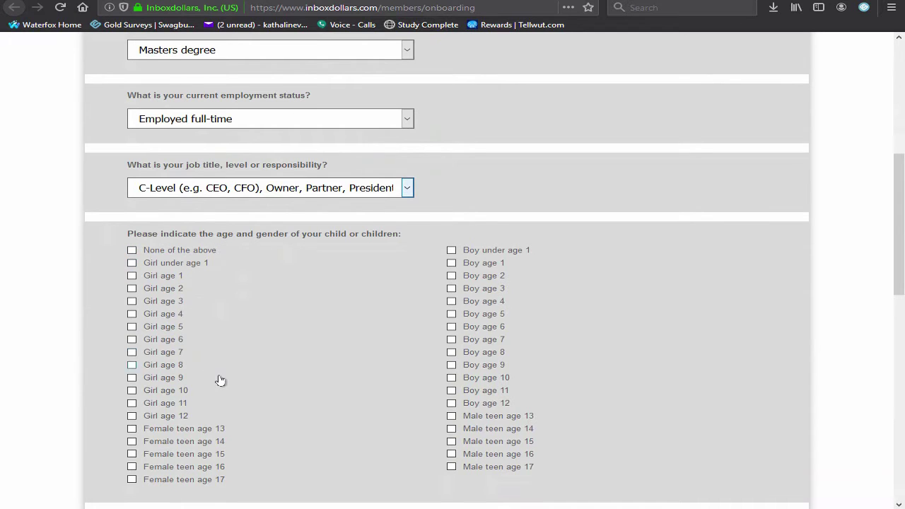
# Tick Boy age 8 for children and Information Technology/IT as a household industry.
pyautogui.scroll(-2, 220, 380)
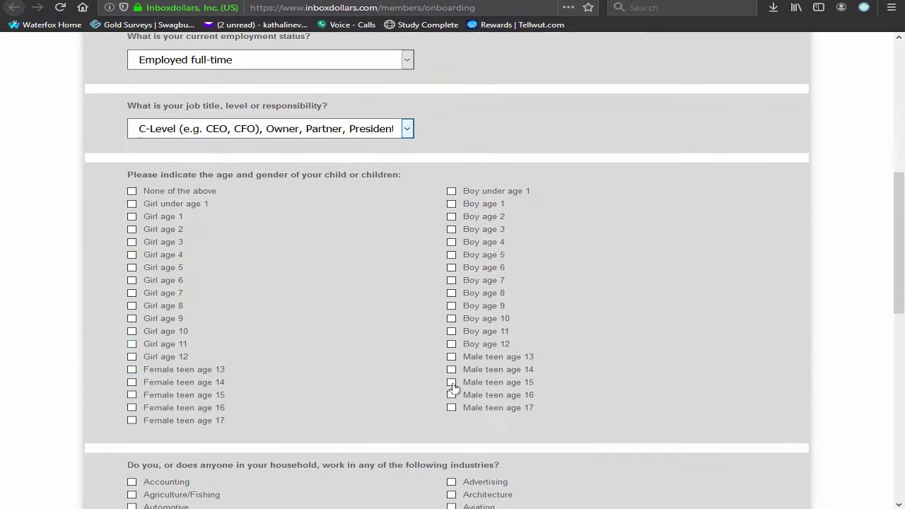
pyautogui.click(453, 294)
pyautogui.scroll(-4, 235, 400)
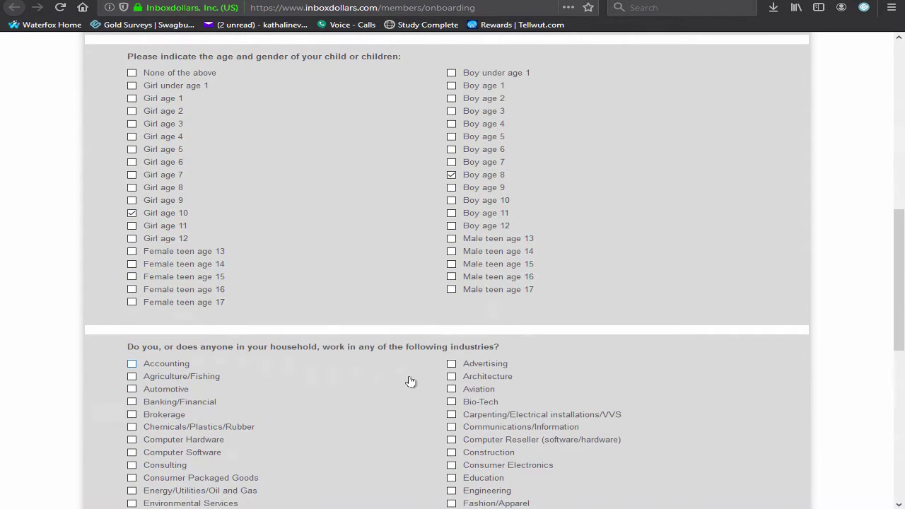
pyautogui.scroll(-3, 411, 385)
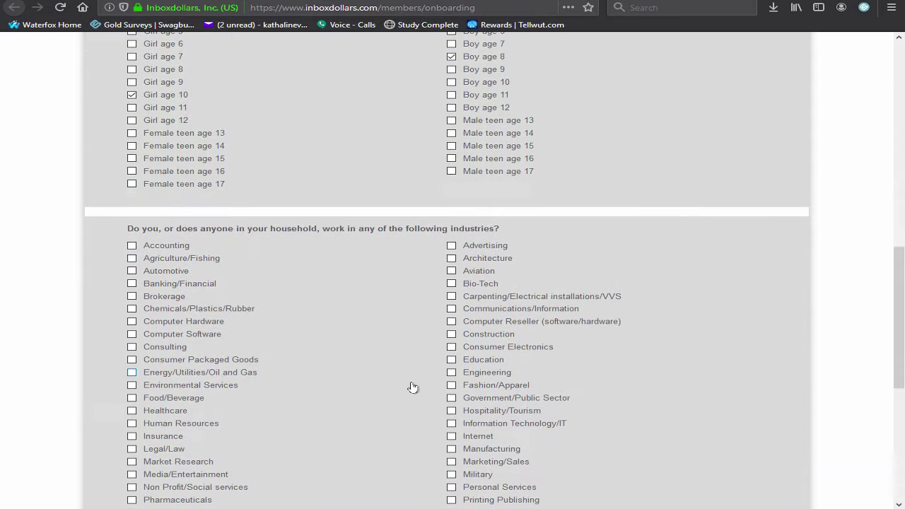
pyautogui.click(477, 424)
# Set the employee count to 101-500 and submit the page with NEXT.
pyautogui.scroll(-4, 487, 391)
pyautogui.scroll(-2, 311, 440)
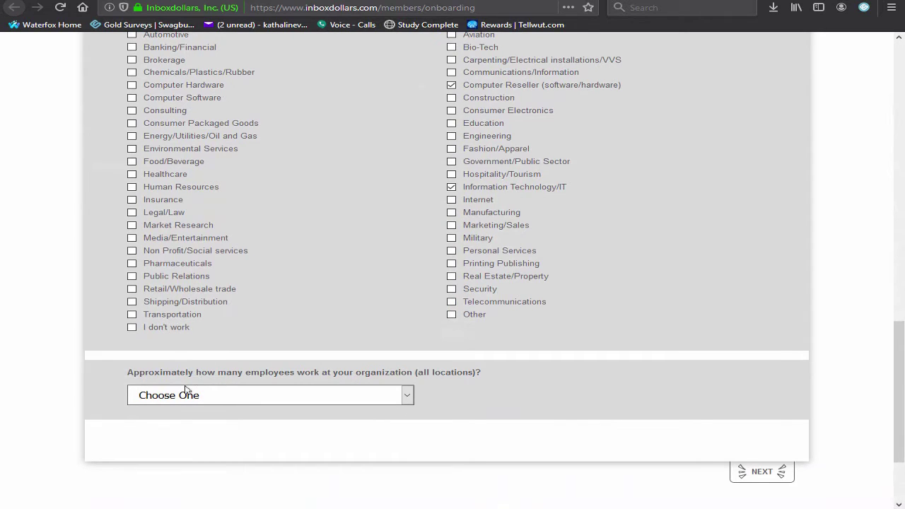
pyautogui.click(373, 403)
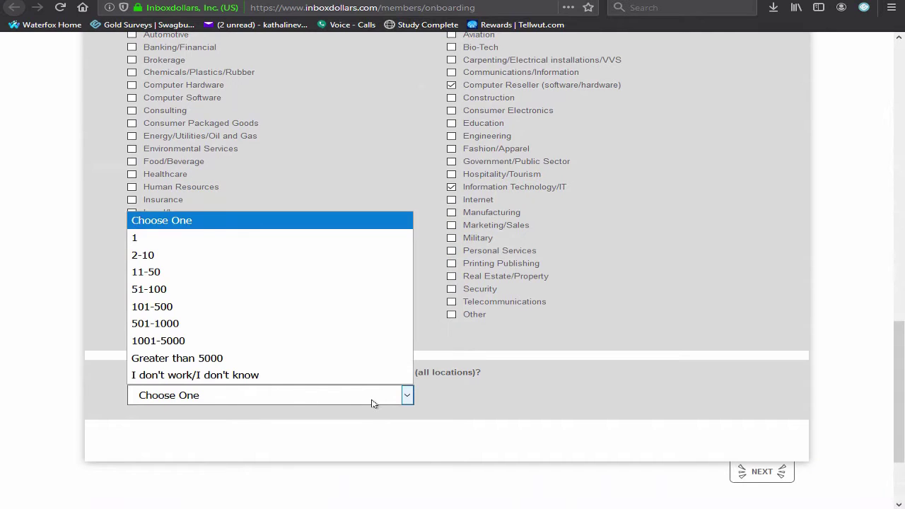
pyautogui.click(154, 307)
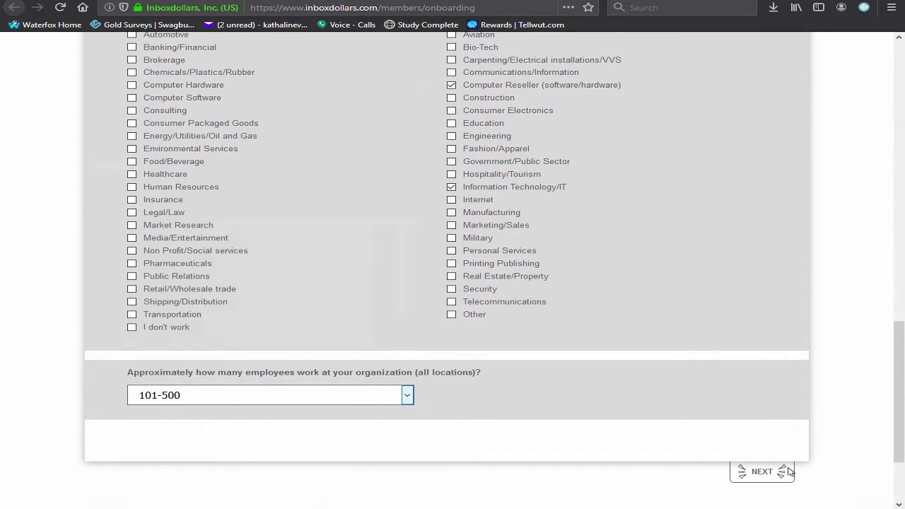
pyautogui.click(766, 475)
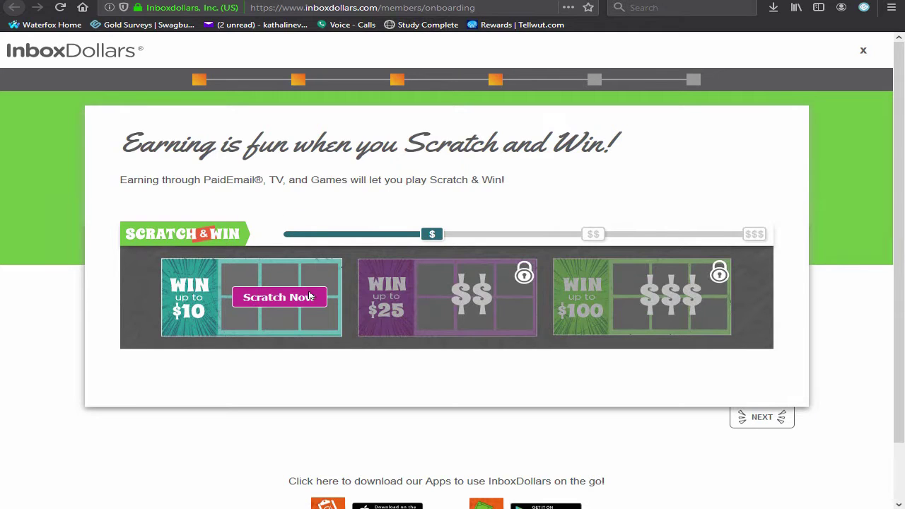
# Scratch the $10 card to reveal the 2¢ prize, then continue.
pyautogui.click(276, 294)
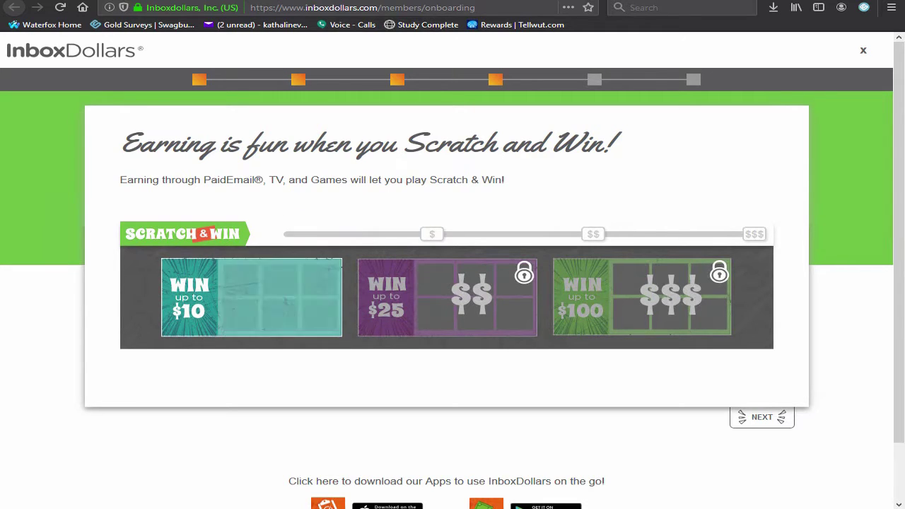
pyautogui.moveTo(276, 293)
pyautogui.mouseDown()
pyautogui.moveTo(258, 298)
pyautogui.moveTo(283, 299)
pyautogui.moveTo(235, 290)
pyautogui.moveTo(263, 276)
pyautogui.moveTo(240, 282)
pyautogui.moveTo(245, 350)
pyautogui.moveTo(296, 350)
pyautogui.moveTo(270, 317)
pyautogui.moveTo(318, 305)
pyautogui.moveTo(326, 263)
pyautogui.moveTo(319, 309)
pyautogui.moveTo(328, 326)
pyautogui.moveTo(326, 312)
pyautogui.moveTo(284, 287)
pyautogui.moveTo(227, 279)
pyautogui.moveTo(216, 313)
pyautogui.moveTo(224, 317)
pyautogui.mouseUp()
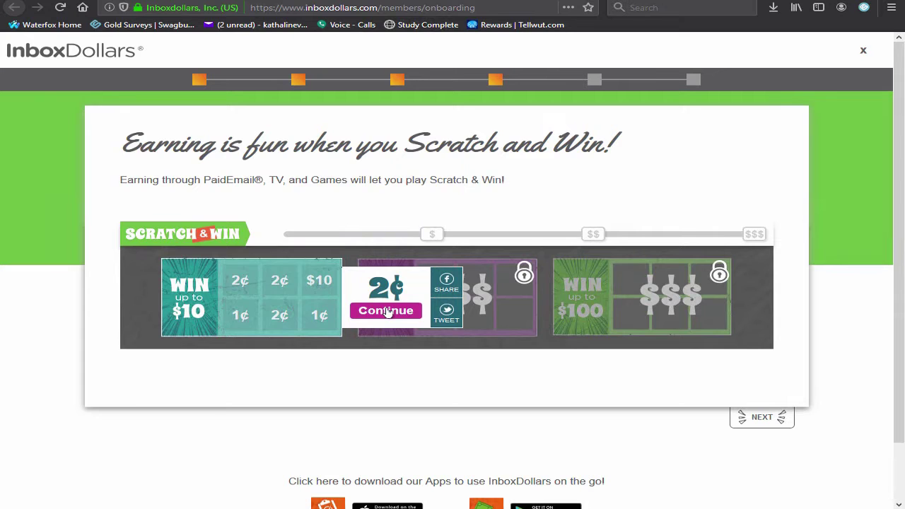
pyautogui.click(385, 311)
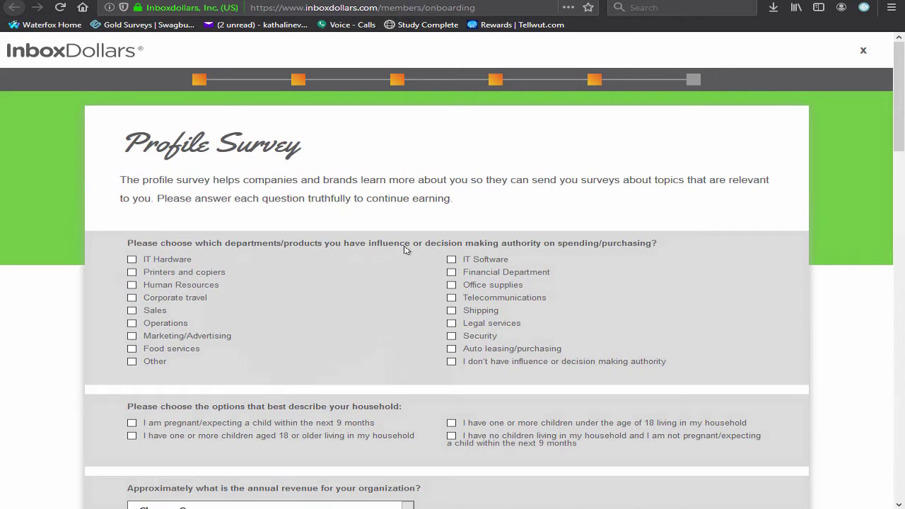
# Tick IT Hardware, IT Software, Financial, Telecommunications, Corporate travel and Auto leasing as purchasing departments.
pyautogui.click(131, 259)
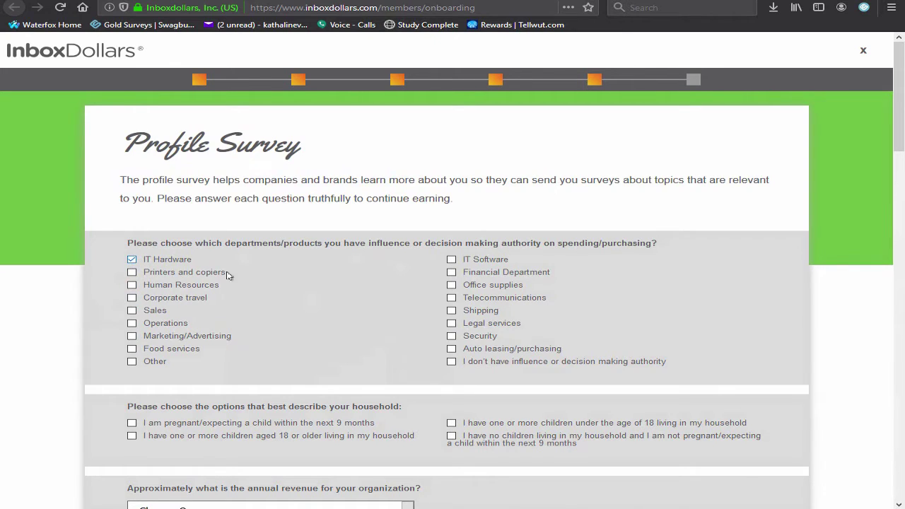
pyautogui.click(452, 260)
pyautogui.click(451, 273)
pyautogui.click(452, 299)
pyautogui.click(179, 302)
pyautogui.click(473, 351)
pyautogui.scroll(-3, 264, 408)
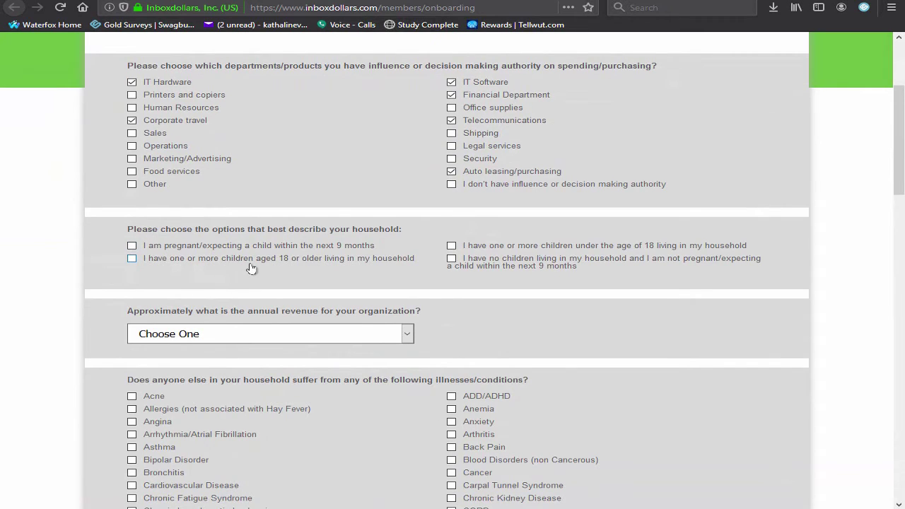
# Mark children under 18 in the household and set annual revenue to $5 Million - $9.99 Million.
pyautogui.click(573, 251)
pyautogui.scroll(-3, 191, 385)
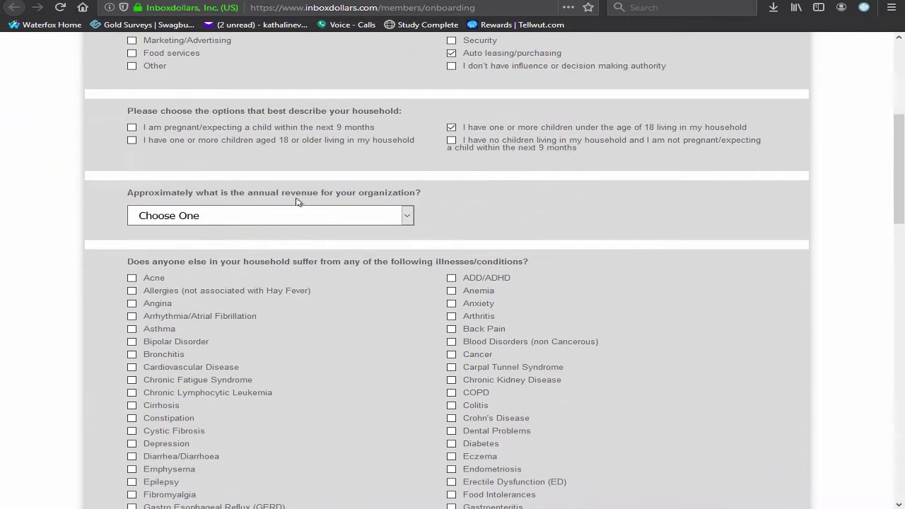
pyautogui.click(345, 219)
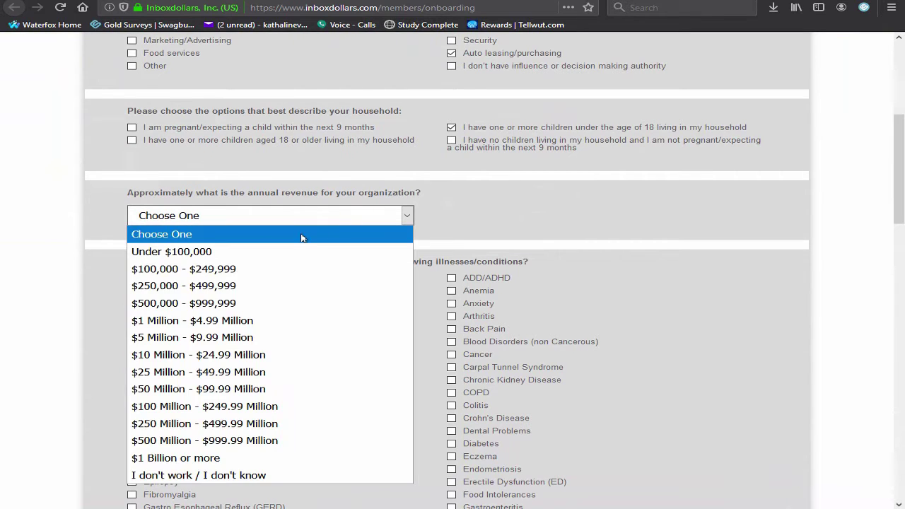
pyautogui.click(177, 338)
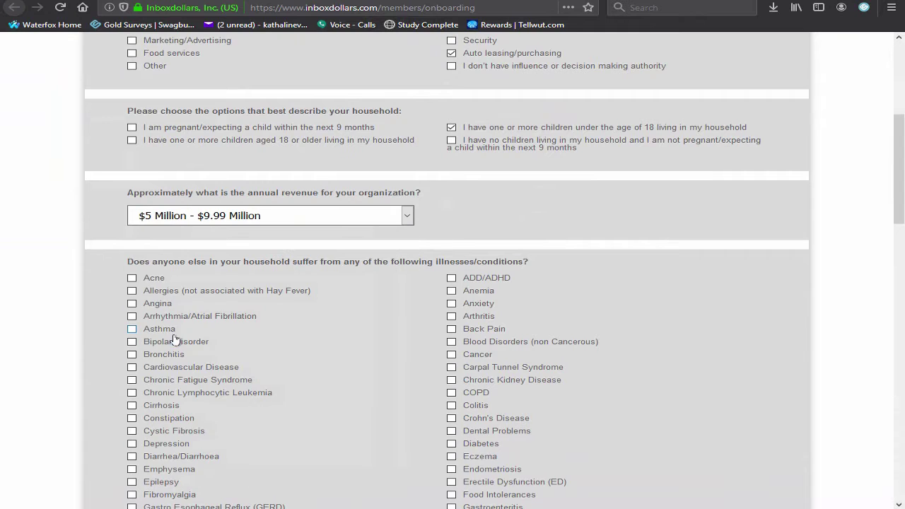
pyautogui.scroll(-3, 198, 304)
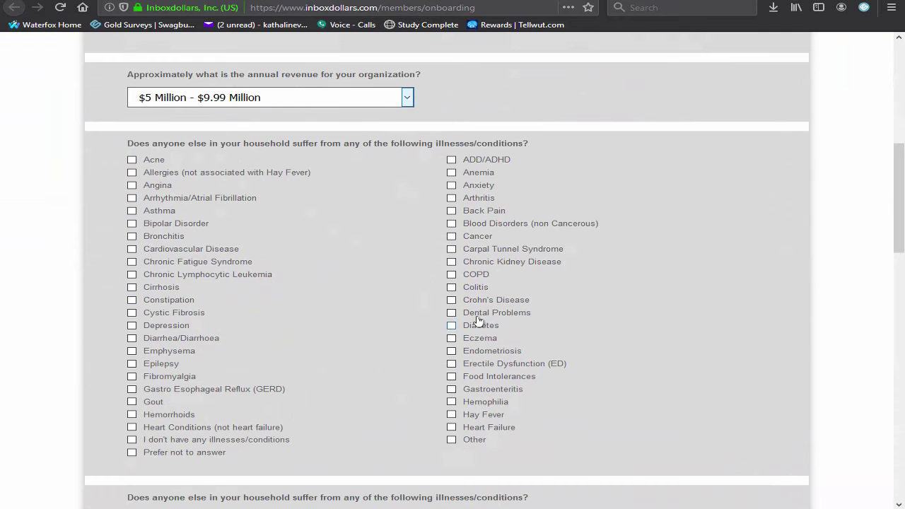
# Tick Asthma, Diabetes and High Cholesterol as household illnesses.
pyautogui.click(153, 210)
pyautogui.click(476, 326)
pyautogui.scroll(-3, 445, 402)
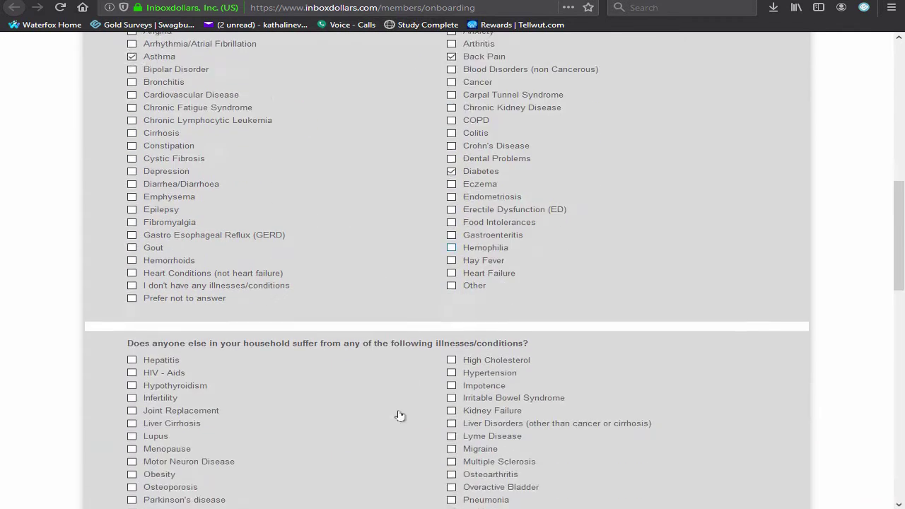
pyautogui.scroll(-1, 276, 395)
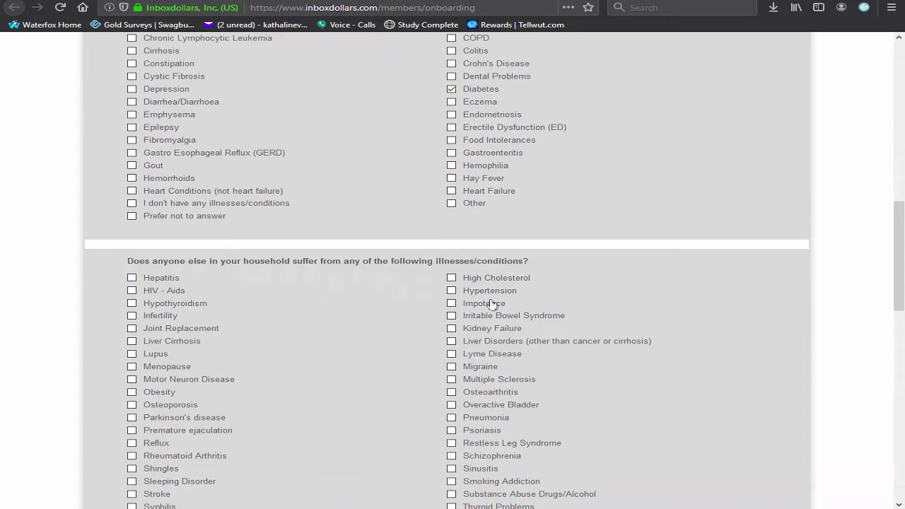
pyautogui.click(481, 281)
pyautogui.scroll(-3, 344, 389)
pyautogui.scroll(-3, 344, 391)
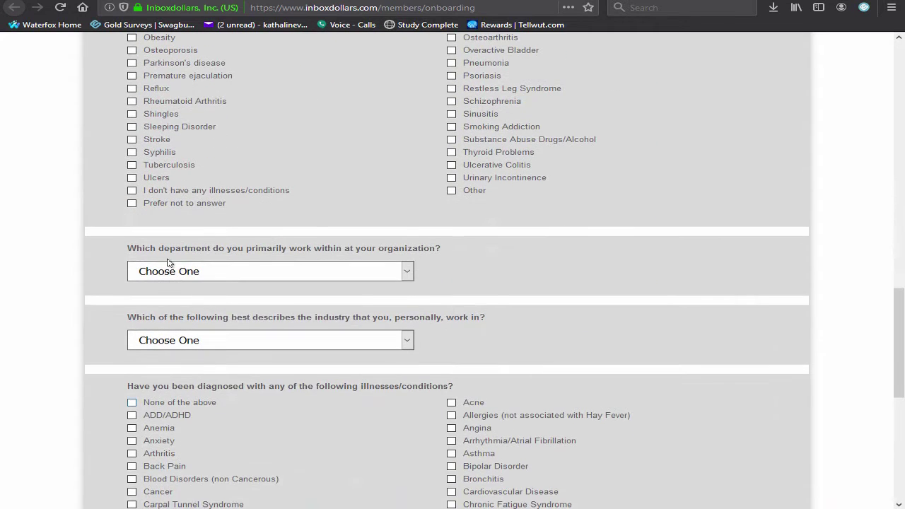
# Set department to Administration/General Staff and personal industry to Information Technology/IT.
pyautogui.click(360, 270)
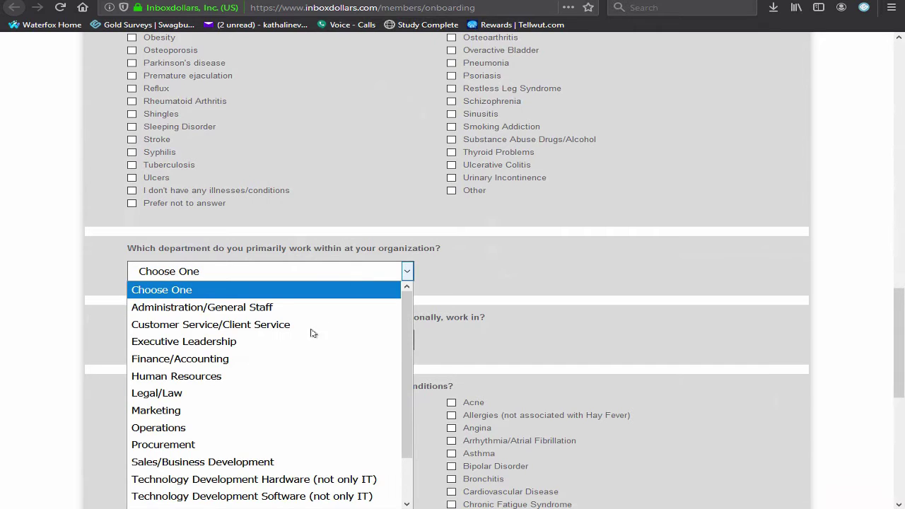
pyautogui.click(216, 307)
pyautogui.click(251, 308)
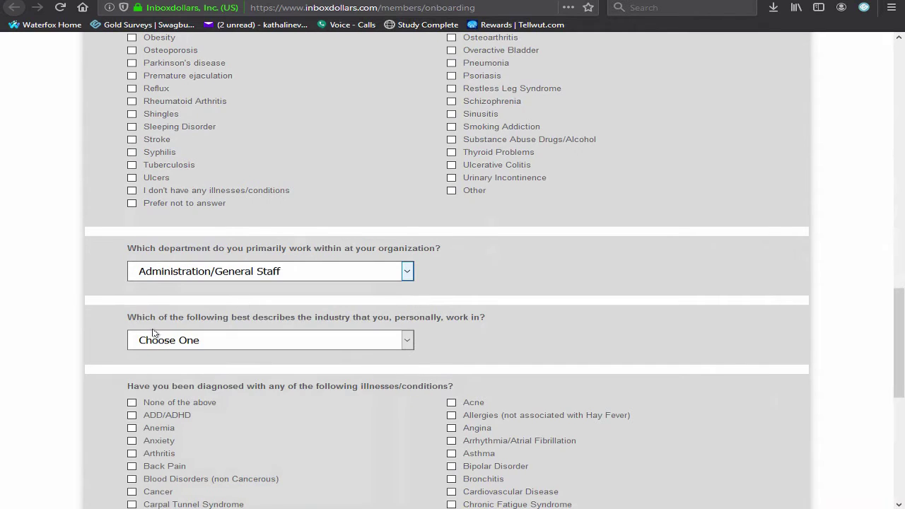
pyautogui.scroll(-3, 210, 306)
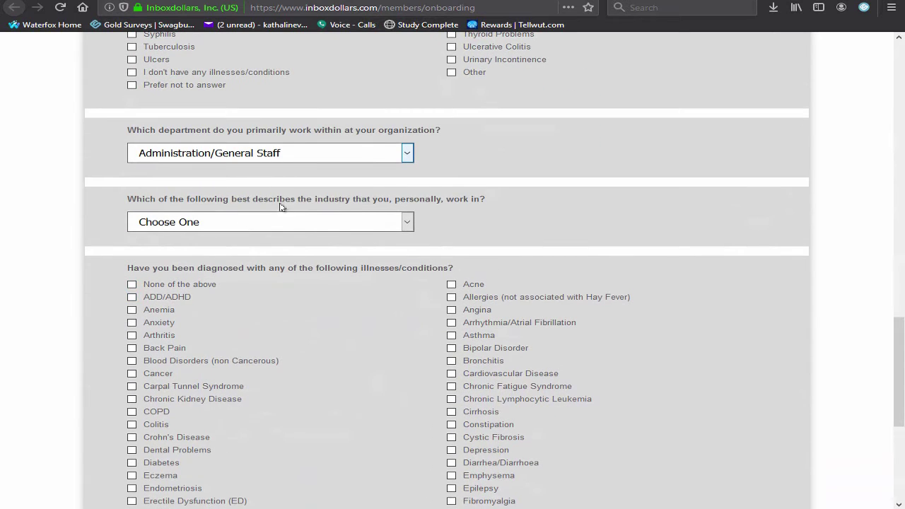
pyautogui.click(337, 225)
pyautogui.scroll(-3, 239, 417)
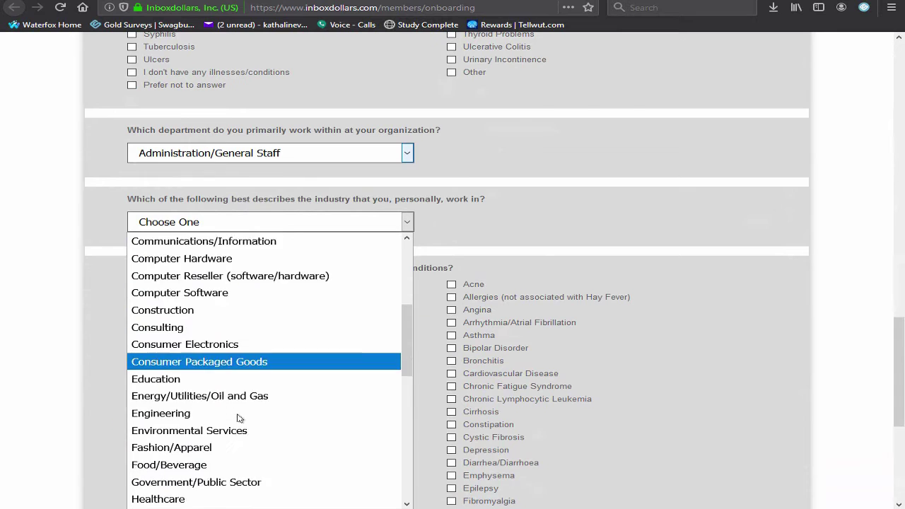
pyautogui.click(235, 449)
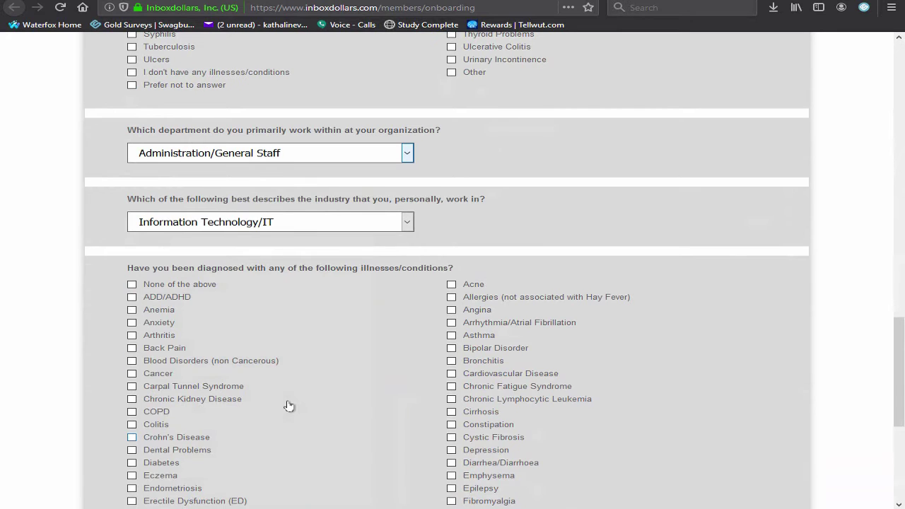
pyautogui.scroll(-5, 278, 315)
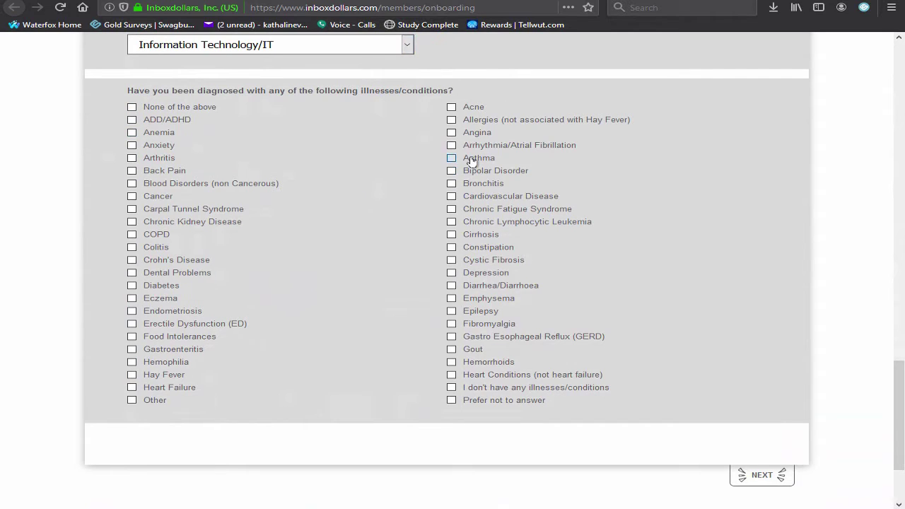
# Tick Back Pain and Diabetes as diagnosed conditions and submit the page.
pyautogui.click(156, 171)
pyautogui.click(154, 288)
pyautogui.scroll(-3, 323, 393)
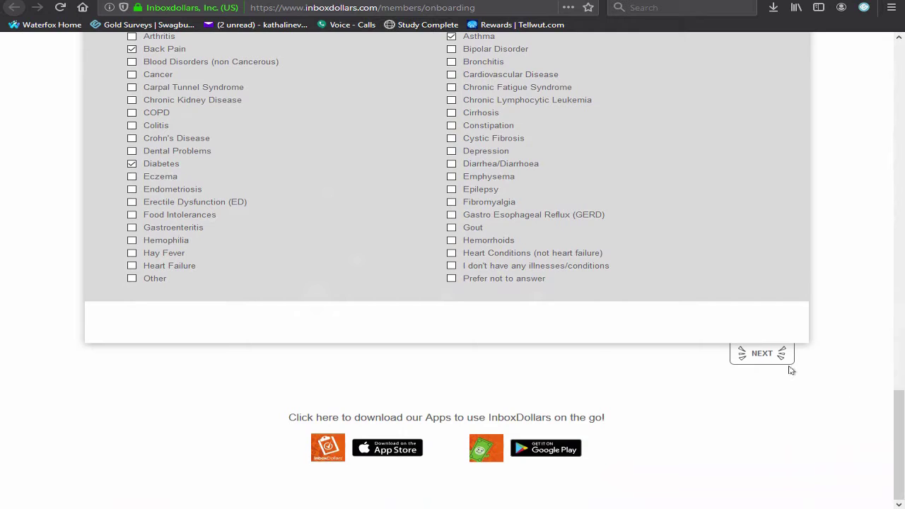
pyautogui.click(762, 355)
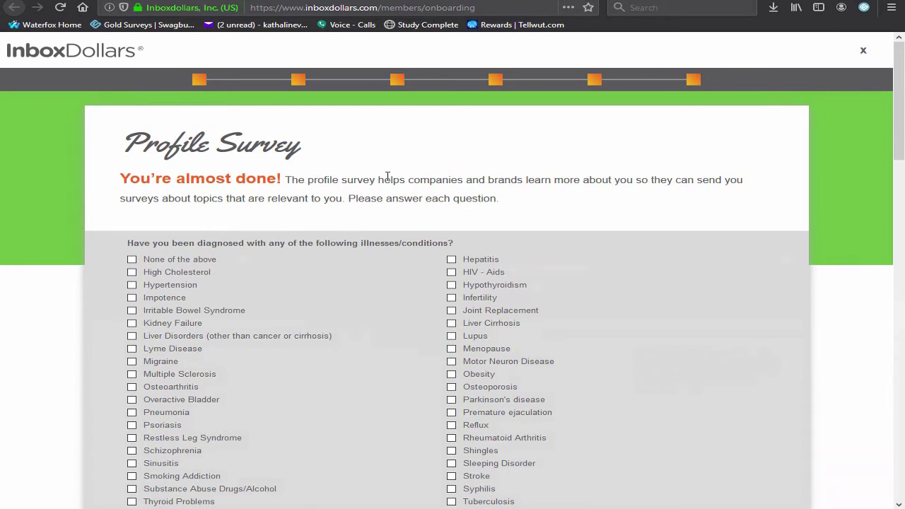
# Mark High Cholesterol as a diagnosed condition and Dog(s) and Cat(s) as household pets.
pyautogui.scroll(-3, 351, 330)
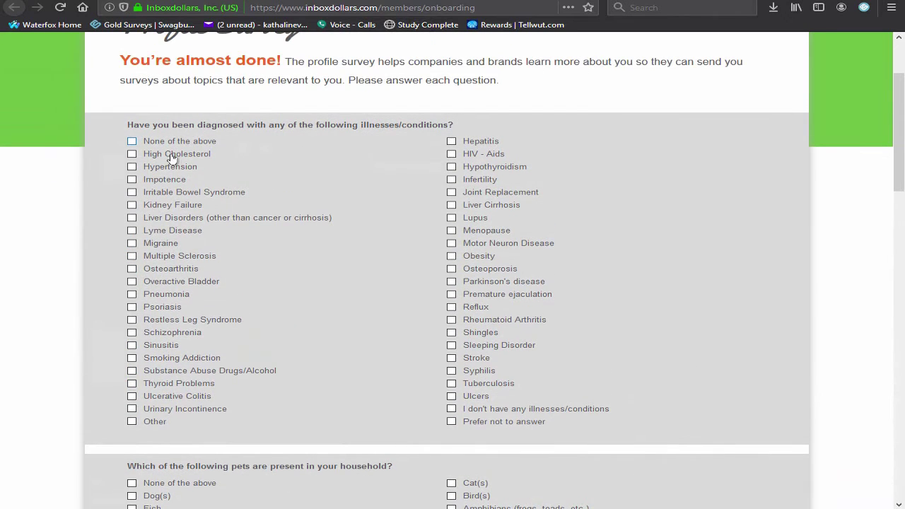
pyautogui.click(170, 155)
pyautogui.scroll(-3, 219, 376)
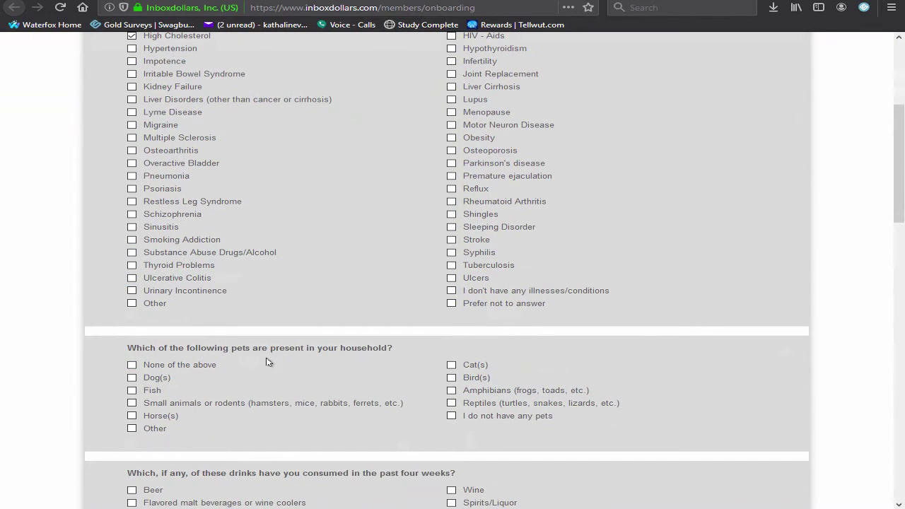
pyautogui.click(150, 379)
pyautogui.click(475, 365)
pyautogui.scroll(-6, 400, 408)
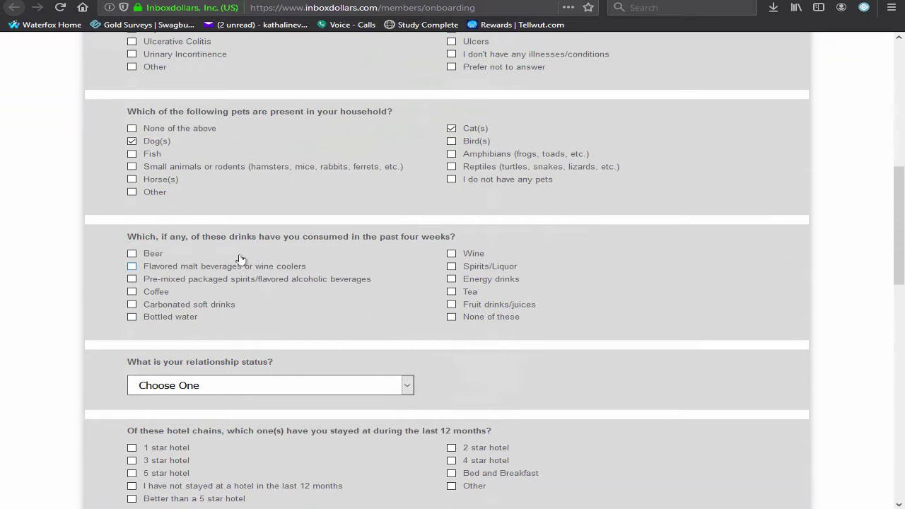
# Tick every recent drink from Beer through Fruit drinks/juices, leaving None of these unchecked.
pyautogui.click(150, 255)
pyautogui.click(178, 267)
pyautogui.click(148, 283)
pyautogui.click(166, 296)
pyautogui.click(223, 306)
pyautogui.click(224, 313)
pyautogui.click(470, 257)
pyautogui.click(471, 268)
pyautogui.click(470, 281)
pyautogui.click(471, 306)
# Set relationship status to Married and tick 4 star, 5 star and better-than-5-star hotels.
pyautogui.scroll(-3, 237, 304)
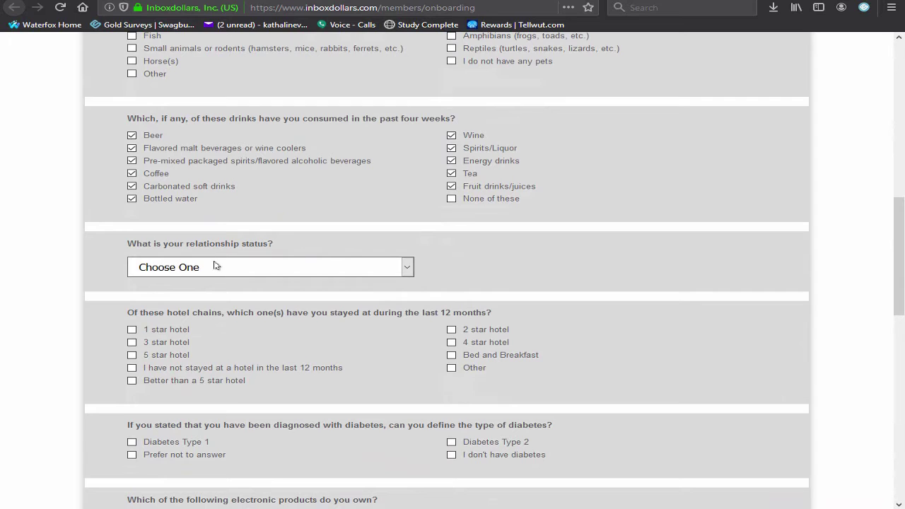
pyautogui.click(234, 273)
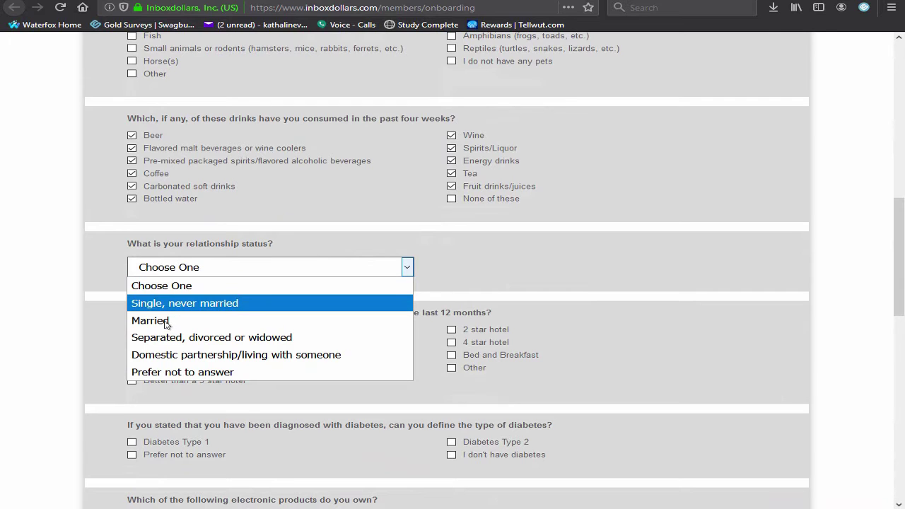
pyautogui.click(165, 322)
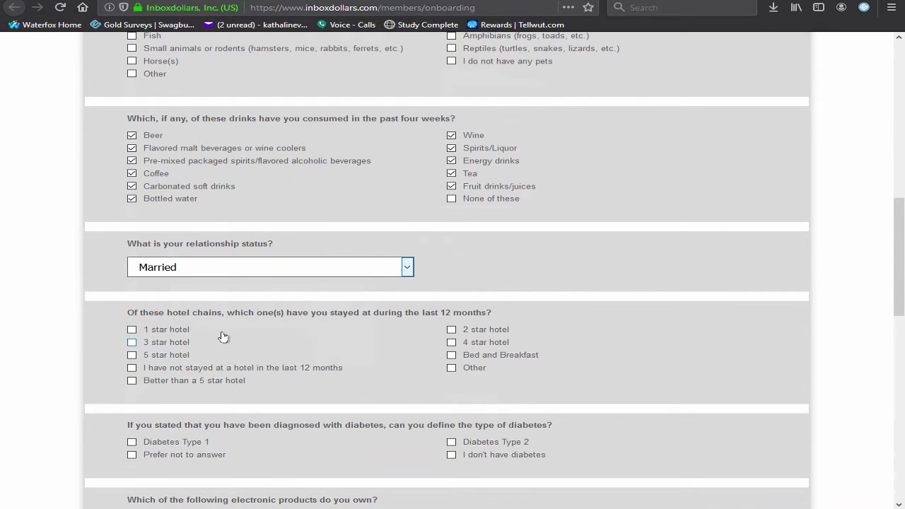
pyautogui.click(154, 355)
pyautogui.click(189, 385)
pyautogui.click(487, 343)
# Answer the diabetes question with Diabetes Type 1.
pyautogui.scroll(-3, 363, 407)
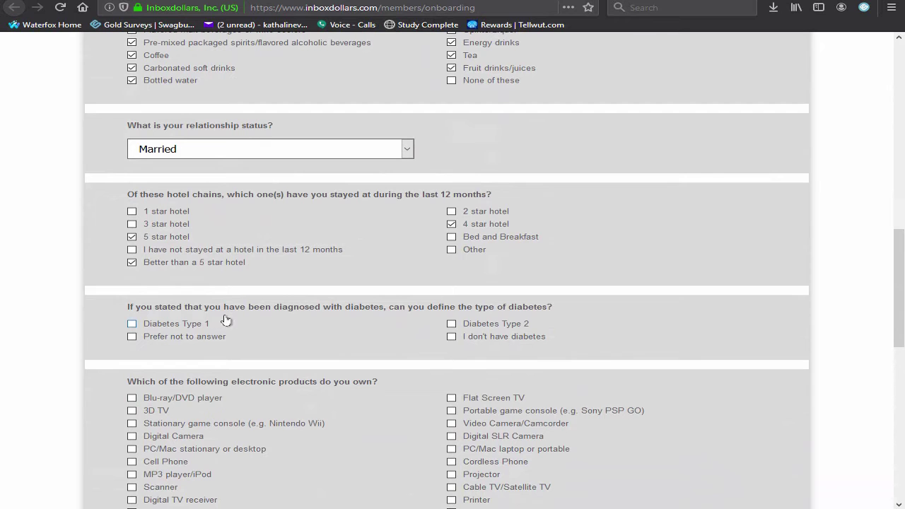
pyautogui.click(172, 326)
pyautogui.scroll(-5, 222, 346)
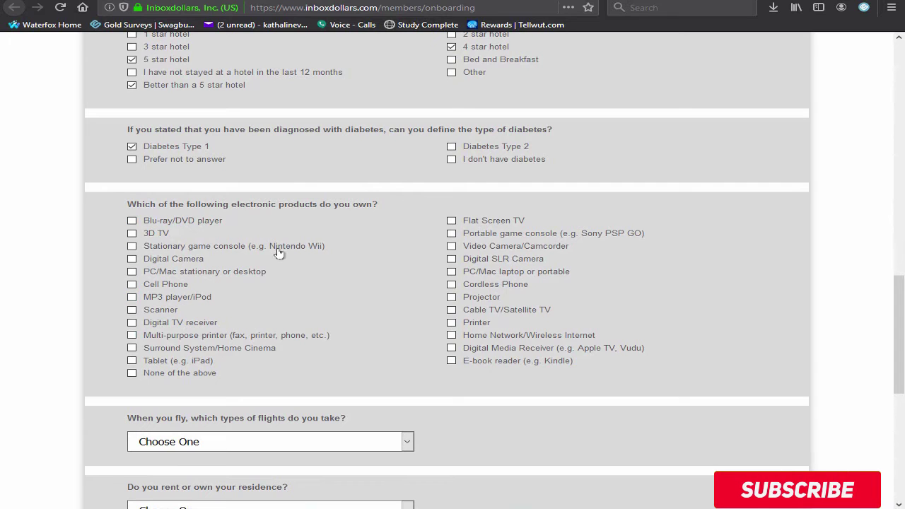
# Tick owned electronics: Blu-ray/DVD, game consoles, DSLR, desktop, laptop, Scanner, printer, Tablet, Cable TV, 3D TV.
pyautogui.click(176, 223)
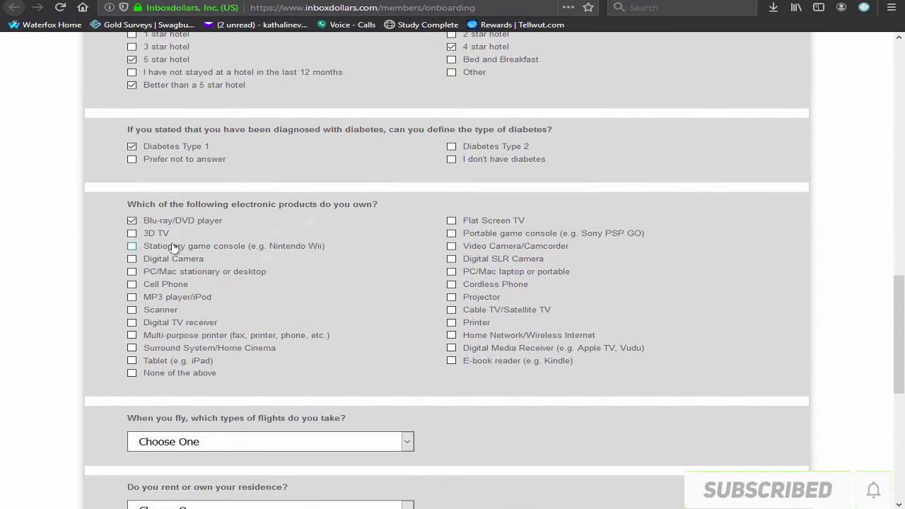
pyautogui.click(174, 246)
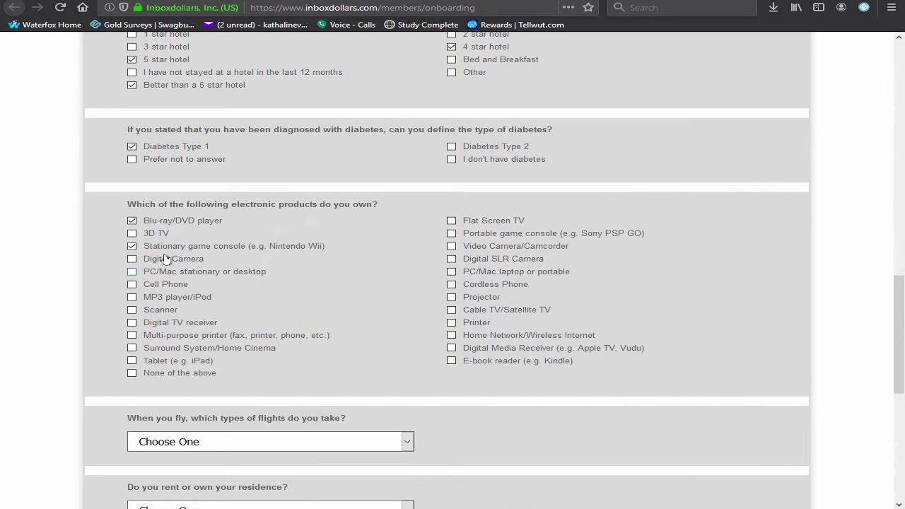
pyautogui.click(499, 260)
pyautogui.click(493, 240)
pyautogui.click(486, 272)
pyautogui.click(234, 278)
pyautogui.click(156, 314)
pyautogui.click(198, 336)
pyautogui.click(189, 360)
pyautogui.click(486, 311)
pyautogui.click(148, 234)
pyautogui.click(511, 349)
pyautogui.click(508, 350)
pyautogui.scroll(-2, 438, 412)
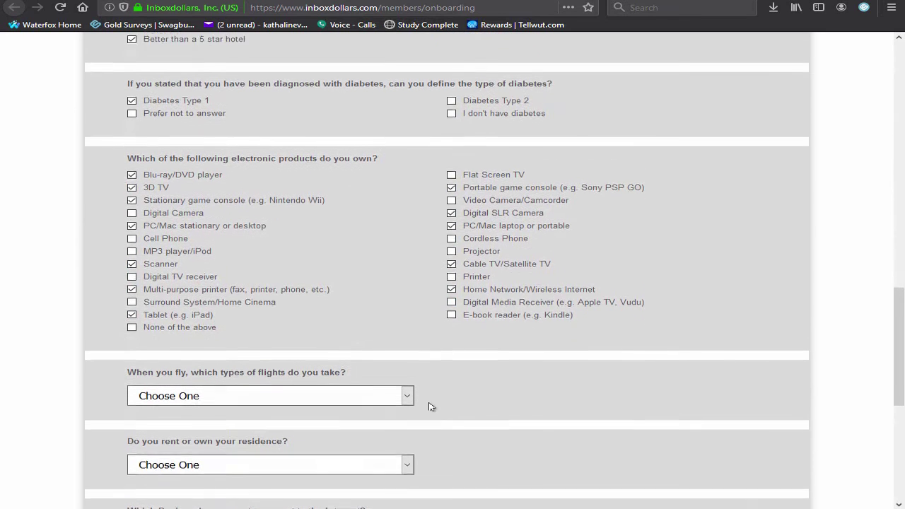
pyautogui.scroll(-4, 189, 283)
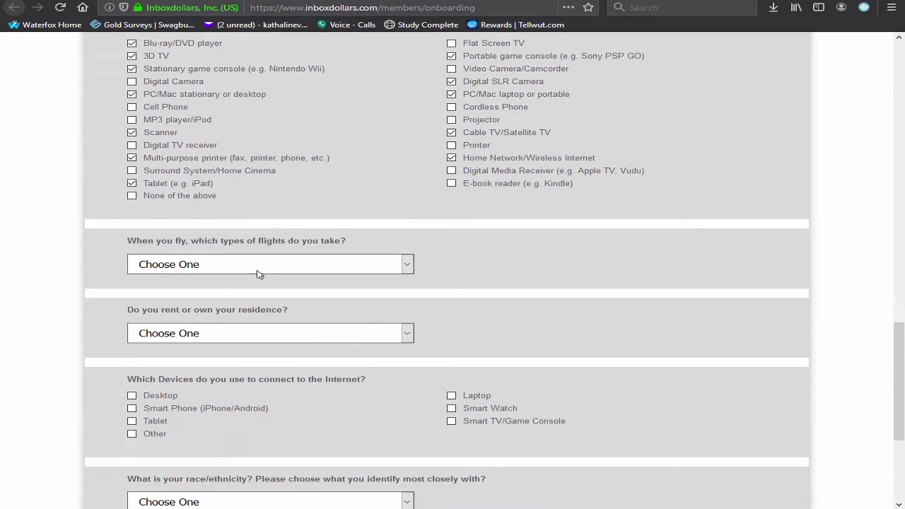
# Answer flights as Both domestic and international and residence as Own.
pyautogui.click(291, 269)
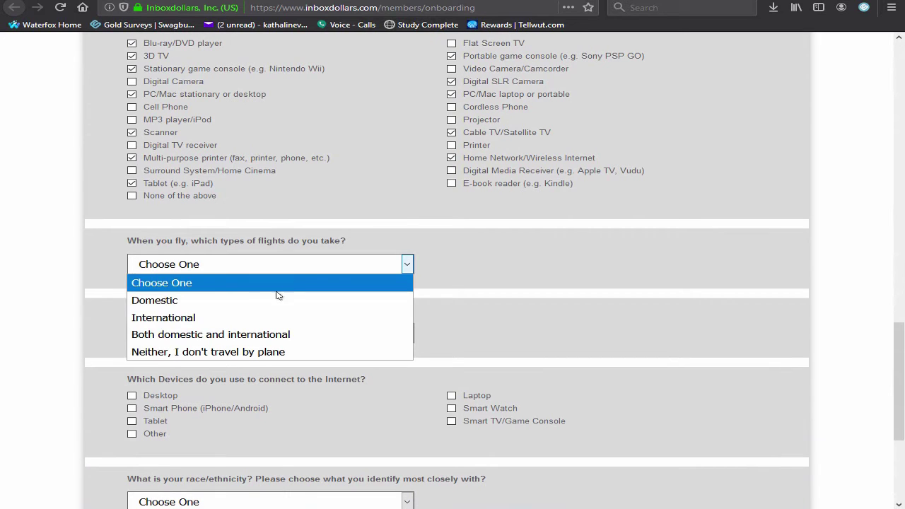
pyautogui.click(180, 334)
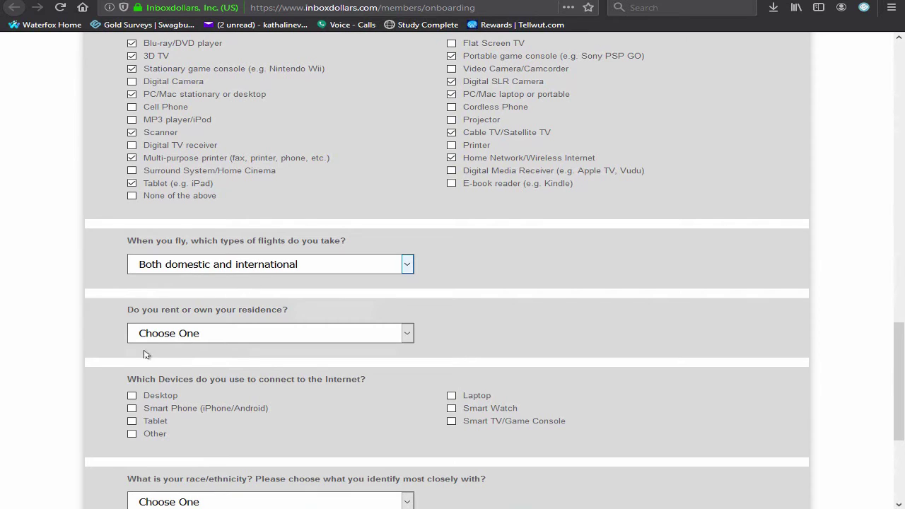
pyautogui.click(226, 338)
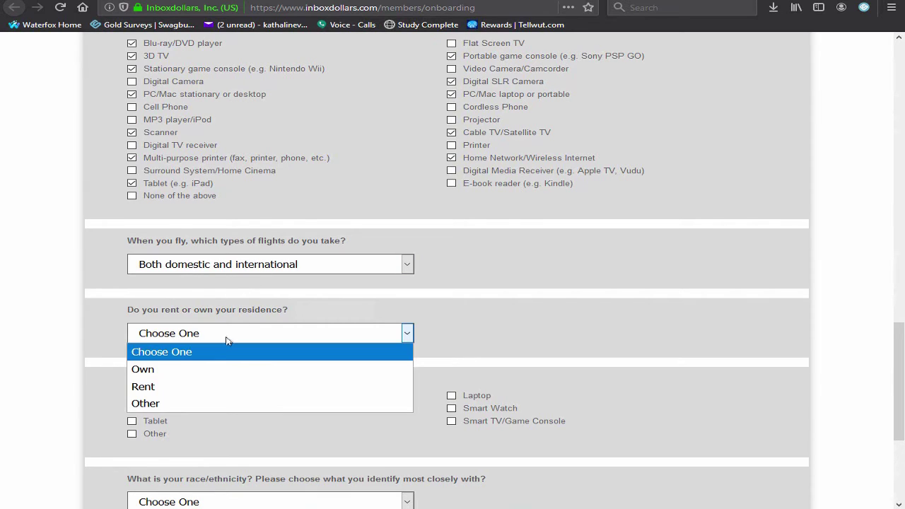
pyautogui.click(162, 369)
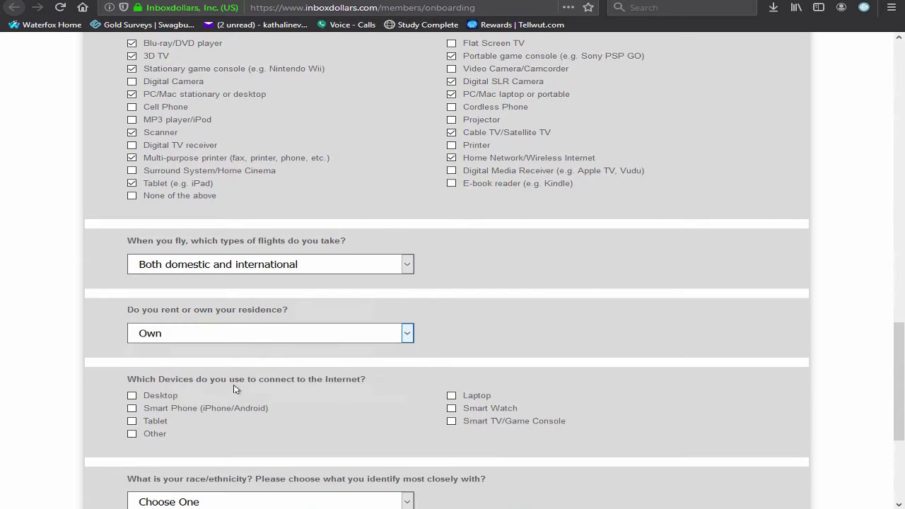
# Tick Desktop, Smart Phone, Laptop and Smart Watch as internet devices.
pyautogui.scroll(-5, 235, 389)
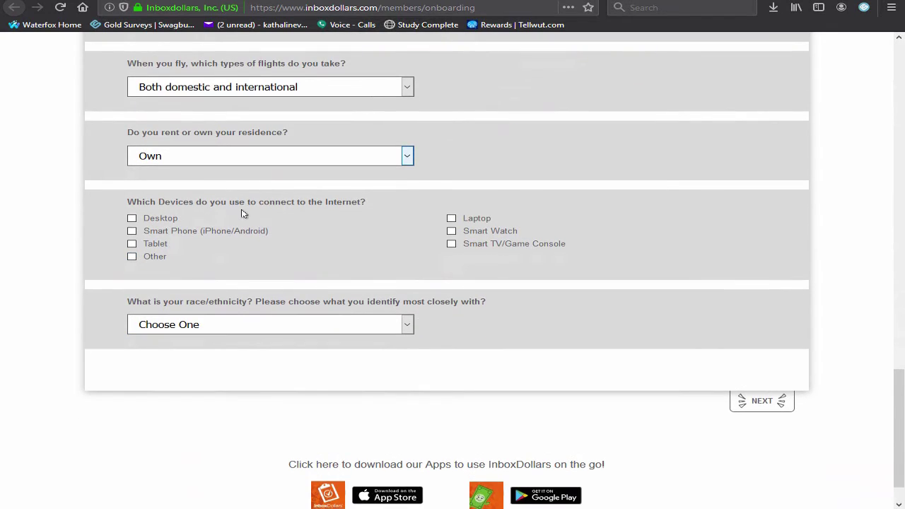
pyautogui.click(160, 219)
pyautogui.click(155, 232)
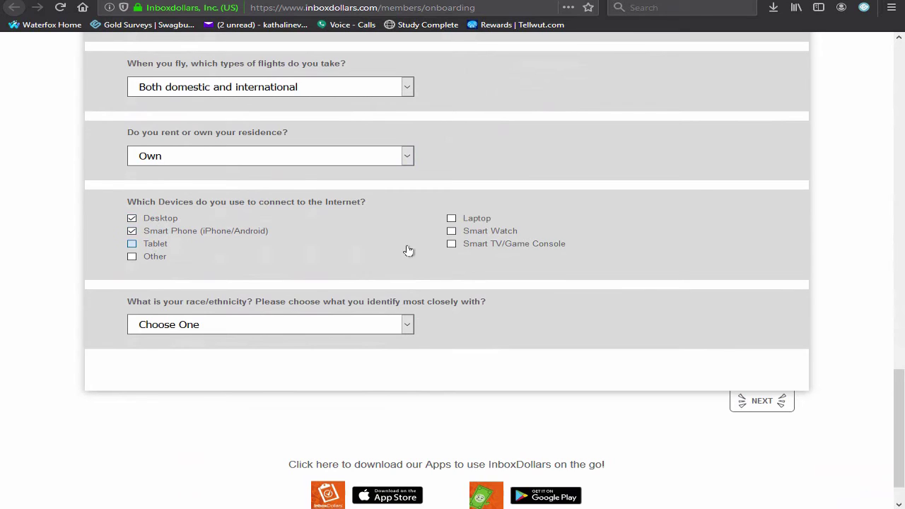
pyautogui.click(454, 219)
pyautogui.click(476, 232)
# Add Smart TV/Game Console as an internet device, choose White for race/ethnicity, and submit.
pyautogui.click(469, 246)
pyautogui.click(237, 327)
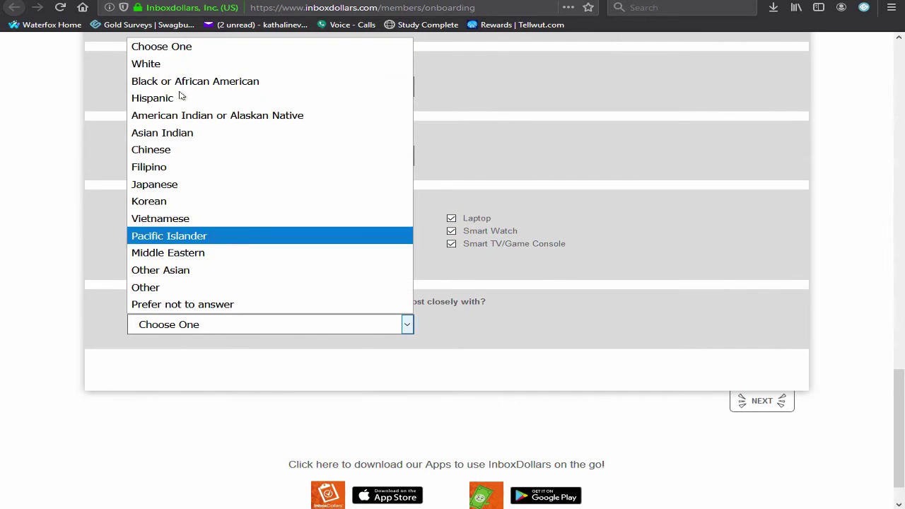
pyautogui.click(158, 65)
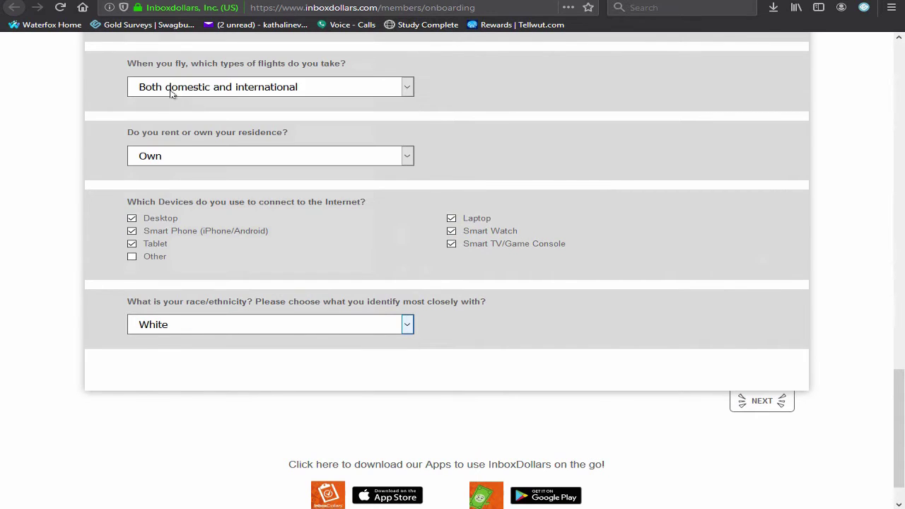
pyautogui.click(762, 401)
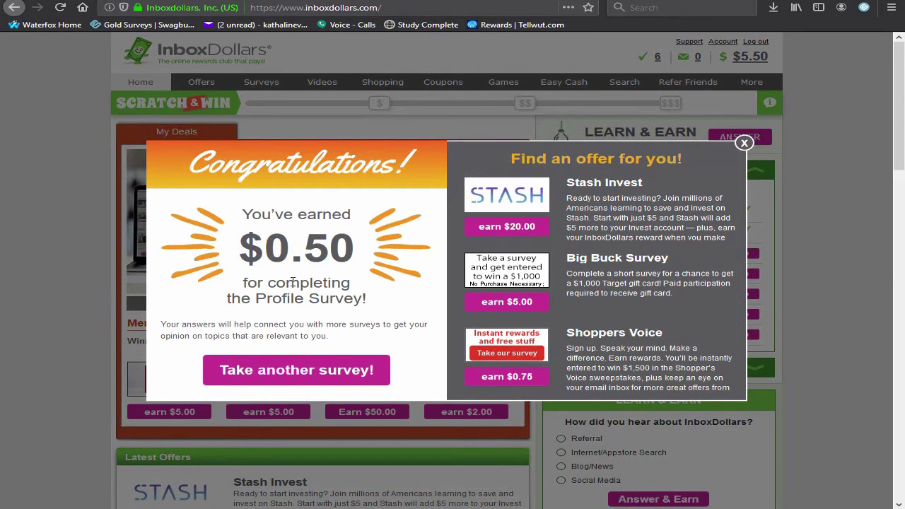
# Leave the $0.50 Congratulations popup via 'Take another survey!' to reach the Cash Surveys list.
pyautogui.click(296, 371)
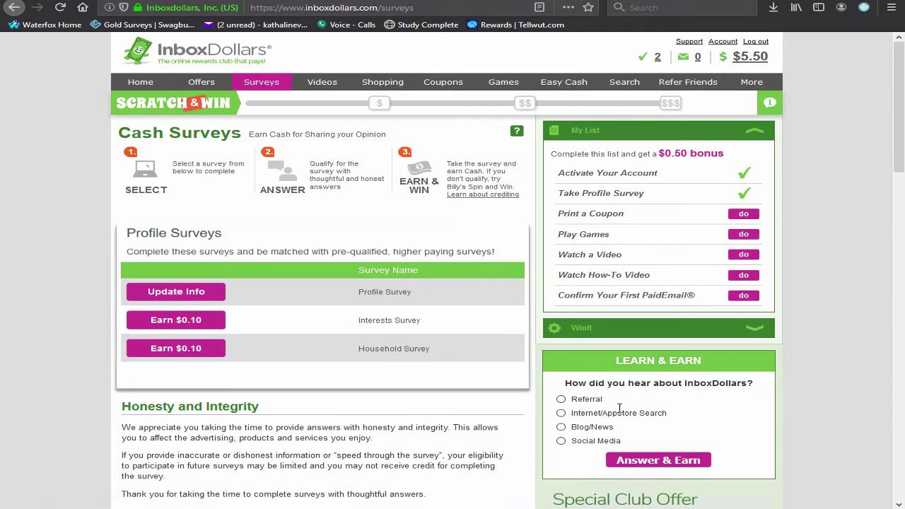
# Answer the Learn and Earn question with Internet/Appstore Search, then return to the surveys list.
pyautogui.scroll(-2, 619, 408)
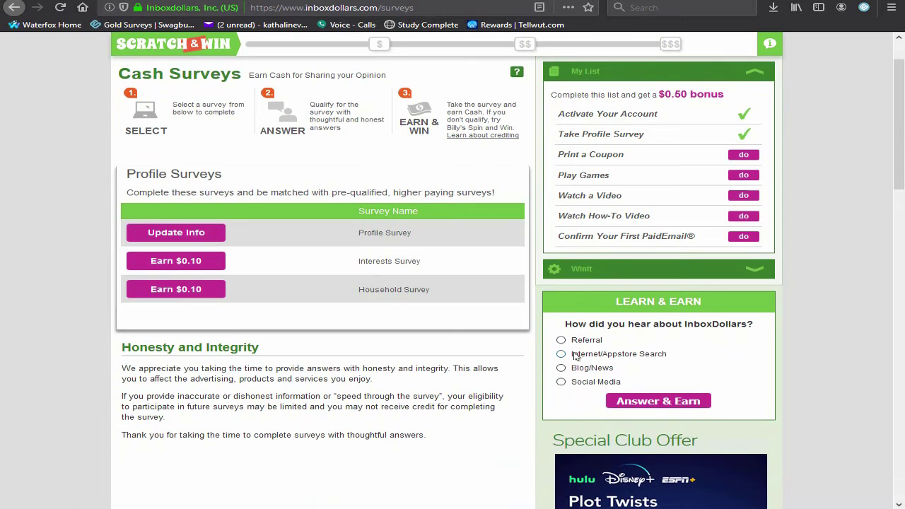
pyautogui.click(575, 355)
pyautogui.click(664, 401)
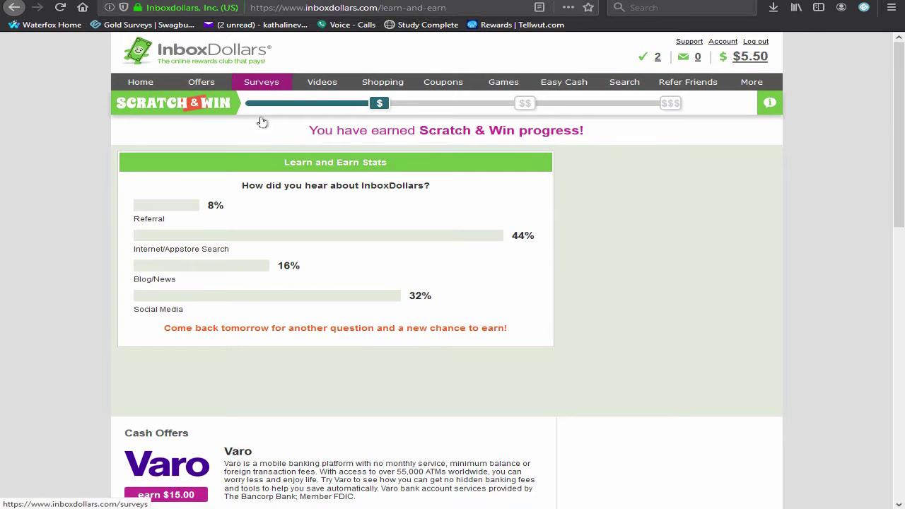
pyautogui.scroll(-3, 285, 337)
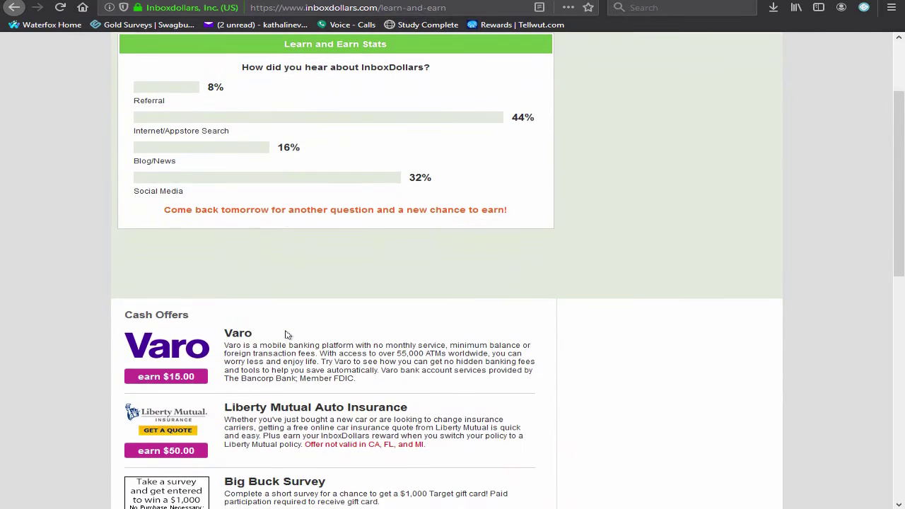
pyautogui.scroll(3, 287, 334)
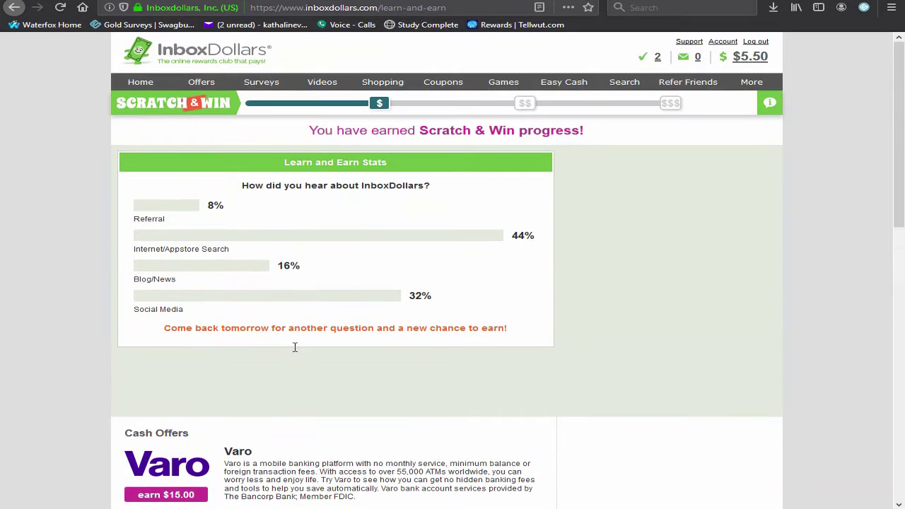
pyautogui.click(268, 85)
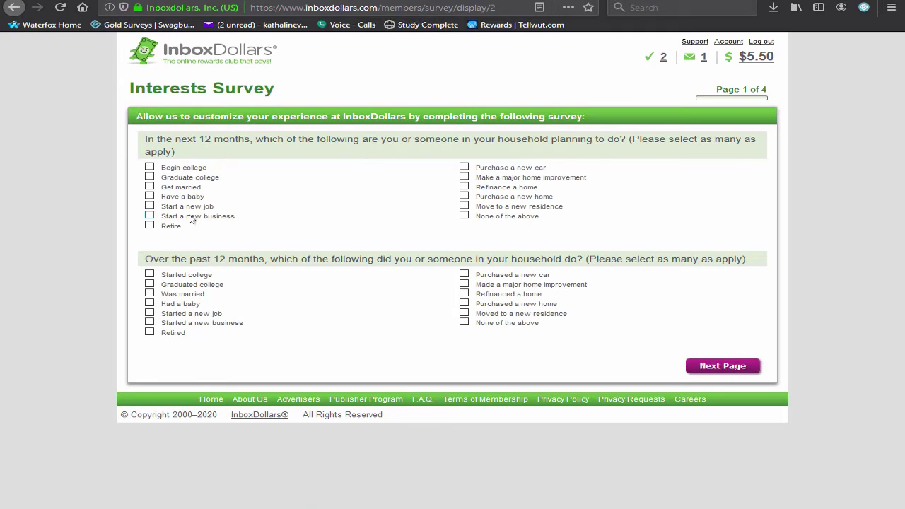
# Mark plans to start a business, buy a new car, make a major home improvement and buy a home.
pyautogui.click(189, 218)
pyautogui.click(508, 171)
pyautogui.click(517, 180)
pyautogui.click(510, 198)
pyautogui.click(732, 367)
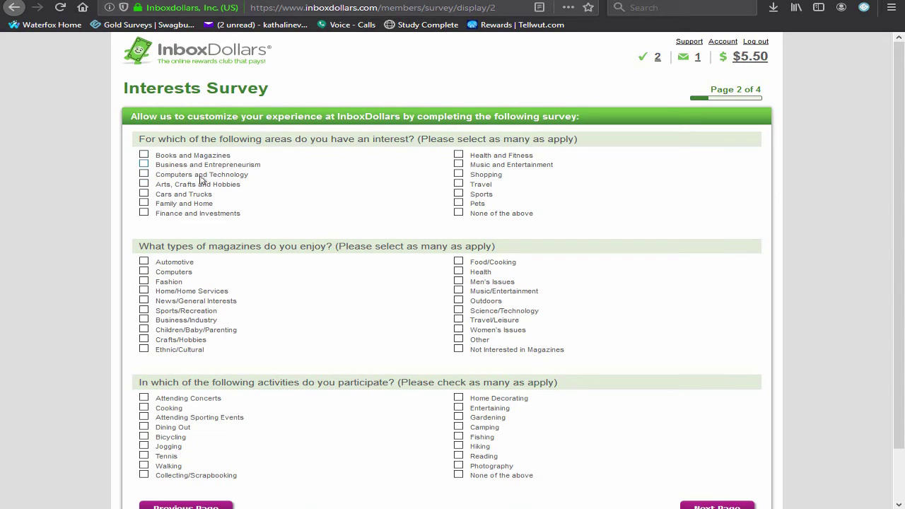
# Tick interests: Books, Business, Computers, Crafts, Finance, Health, Music, Shopping, Travel, Sports, Family and Home.
pyautogui.click(168, 157)
pyautogui.click(183, 167)
pyautogui.click(185, 175)
pyautogui.click(185, 184)
pyautogui.click(206, 214)
pyautogui.click(497, 157)
pyautogui.click(491, 165)
pyautogui.click(486, 175)
pyautogui.click(483, 185)
pyautogui.click(481, 195)
pyautogui.click(189, 205)
# Tick Automotive, Computers, Sports/Recreation, Business/Industry, Health and Music/Entertainment magazines.
pyautogui.scroll(-2, 261, 260)
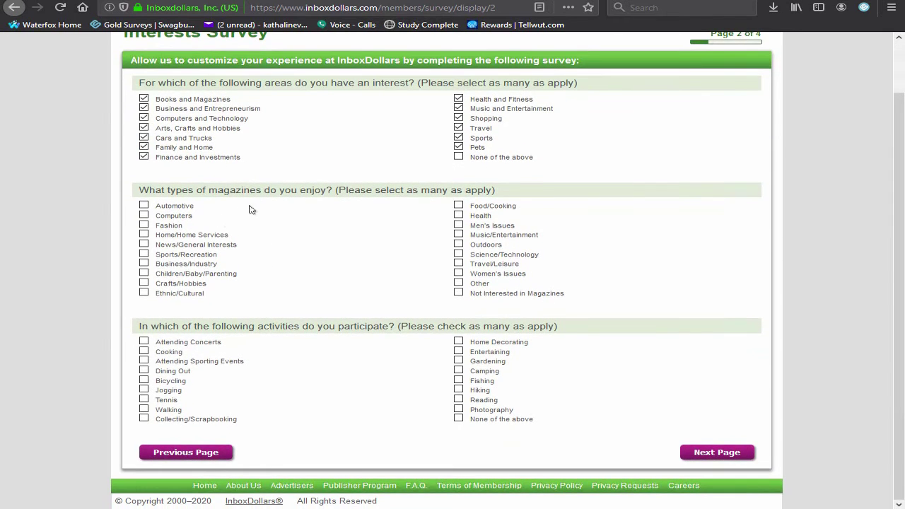
pyautogui.click(180, 206)
pyautogui.click(184, 216)
pyautogui.click(194, 256)
pyautogui.click(196, 264)
pyautogui.click(477, 217)
pyautogui.click(498, 237)
# Tick Jogging, Walking, Tennis, Gardening, Fishing, Reading, Photography and Entertaining as activities, then continue.
pyautogui.click(174, 390)
pyautogui.click(173, 411)
pyautogui.click(168, 400)
pyautogui.click(489, 364)
pyautogui.click(485, 382)
pyautogui.click(482, 400)
pyautogui.click(486, 410)
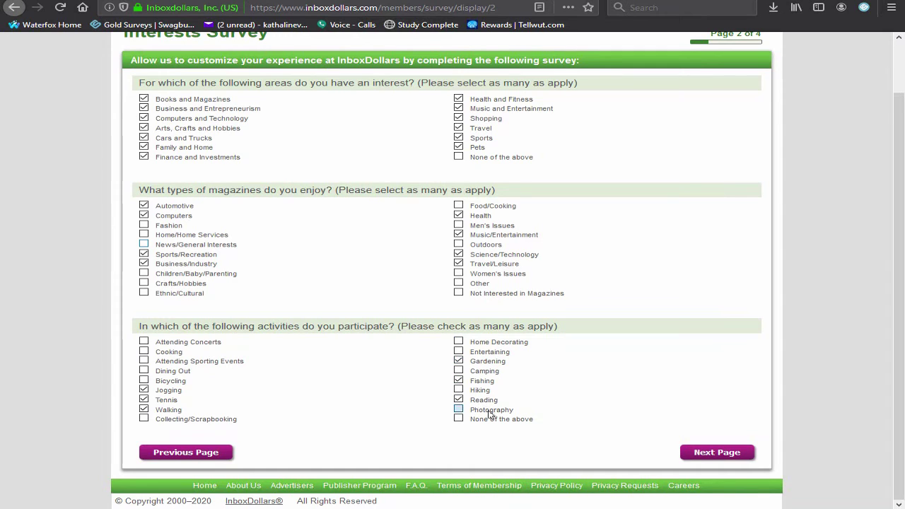
pyautogui.click(496, 353)
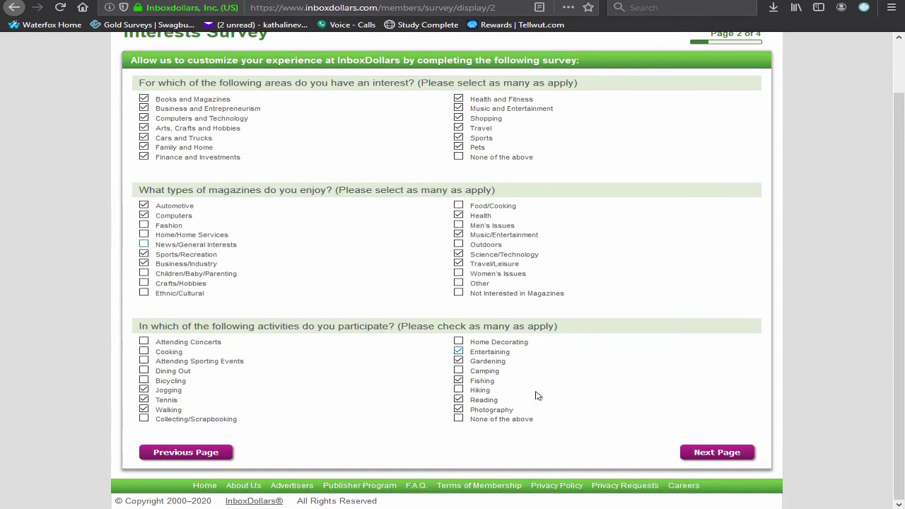
pyautogui.click(704, 453)
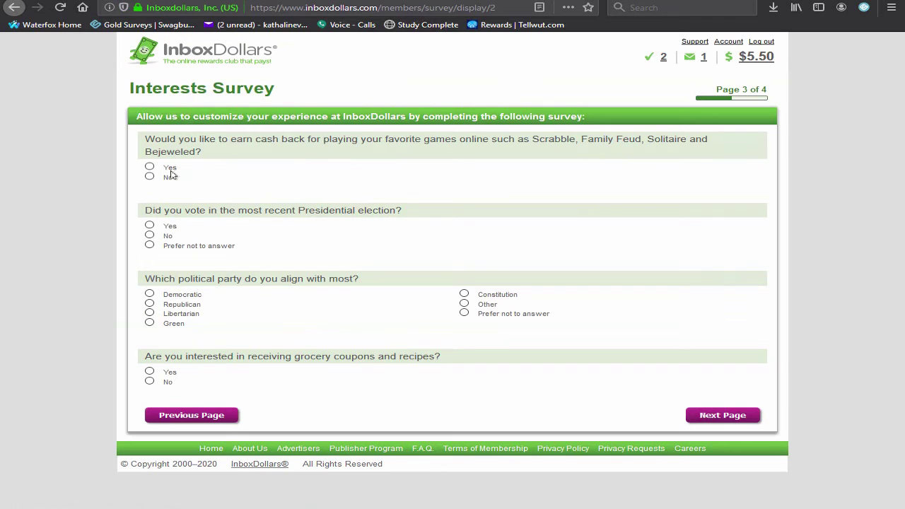
# Answer Yes to game cash back and voting, pick Republican, Yes to grocery coupons, and continue.
pyautogui.click(169, 170)
pyautogui.click(170, 227)
pyautogui.click(173, 306)
pyautogui.click(169, 374)
pyautogui.click(733, 418)
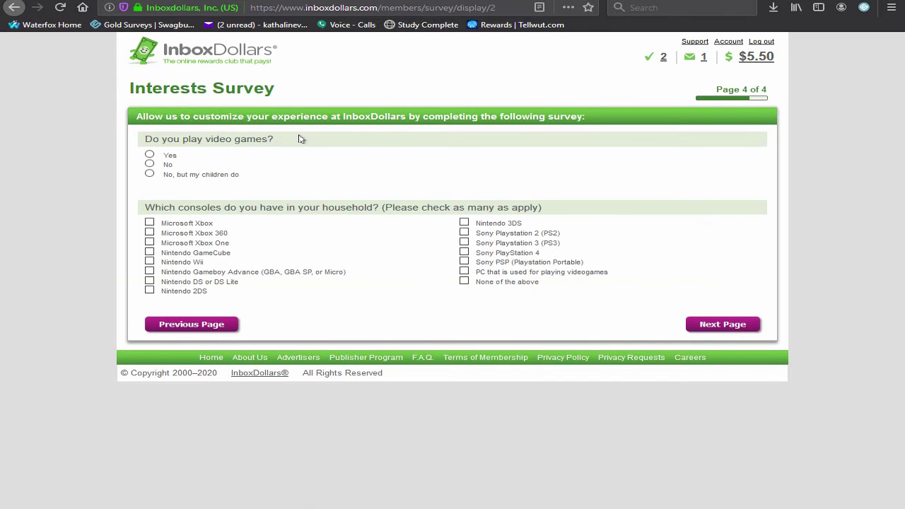
# Answer Yes to playing video games, mark owning a gaming PC and Sony PSP, and submit.
pyautogui.click(170, 156)
pyautogui.click(512, 273)
pyautogui.click(528, 265)
pyautogui.click(732, 330)
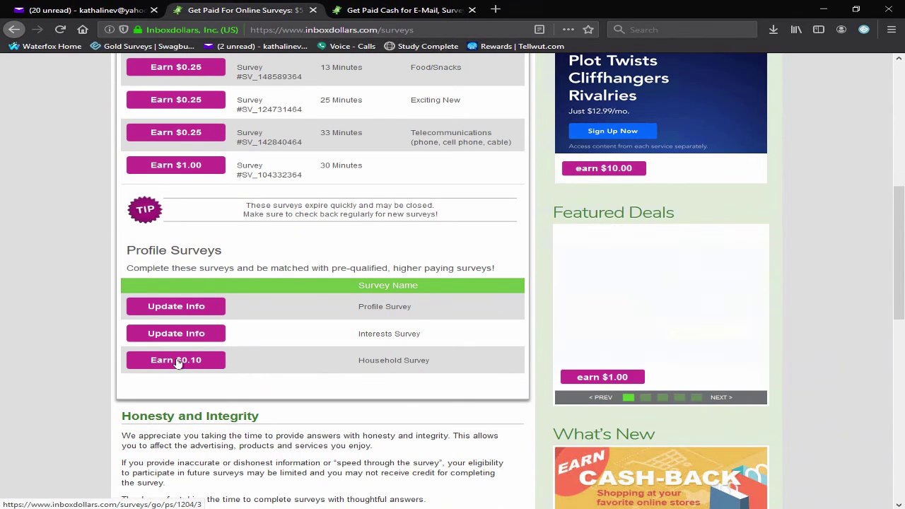
# Start the $0.10 Household Survey, choose Single Family Home, and tick Roofing, Electrical, Kitchens, Bathrooms, Painting.
pyautogui.click(177, 361)
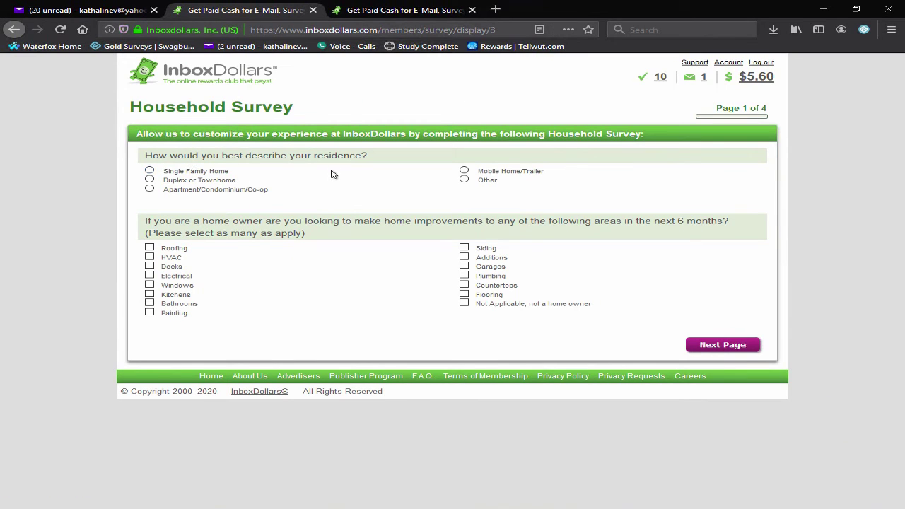
pyautogui.click(184, 173)
pyautogui.click(178, 248)
pyautogui.click(175, 277)
pyautogui.click(188, 302)
pyautogui.click(188, 303)
pyautogui.click(181, 313)
# Add Plumbing, Flooring and Countertops as planned improvements and submit page 1.
pyautogui.click(493, 276)
pyautogui.click(491, 297)
pyautogui.click(508, 287)
pyautogui.click(726, 344)
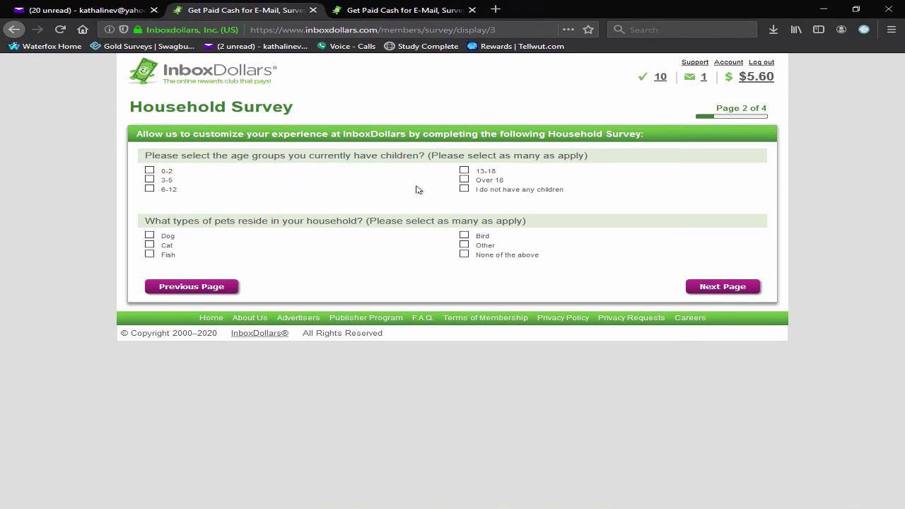
# Mark children aged 6-12 and owning a dog and a cat, then continue to page 3.
pyautogui.click(149, 189)
pyautogui.click(164, 236)
pyautogui.click(164, 248)
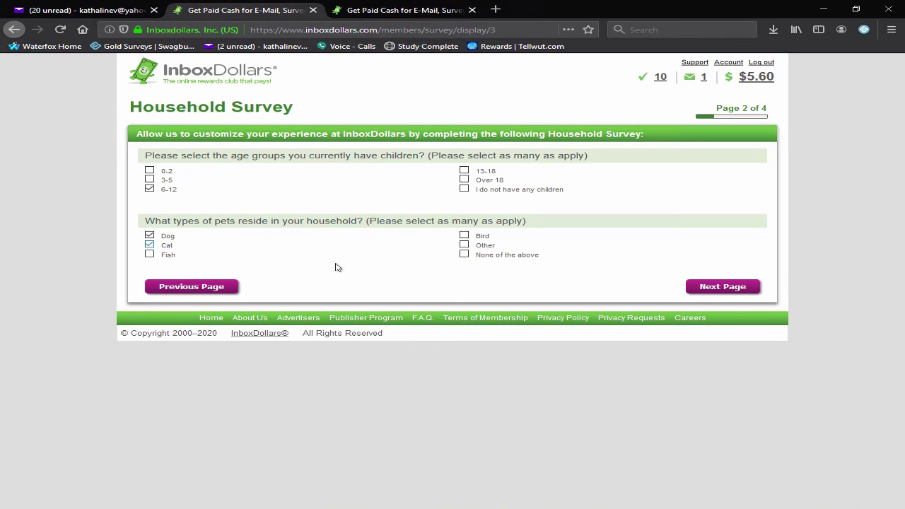
pyautogui.click(724, 287)
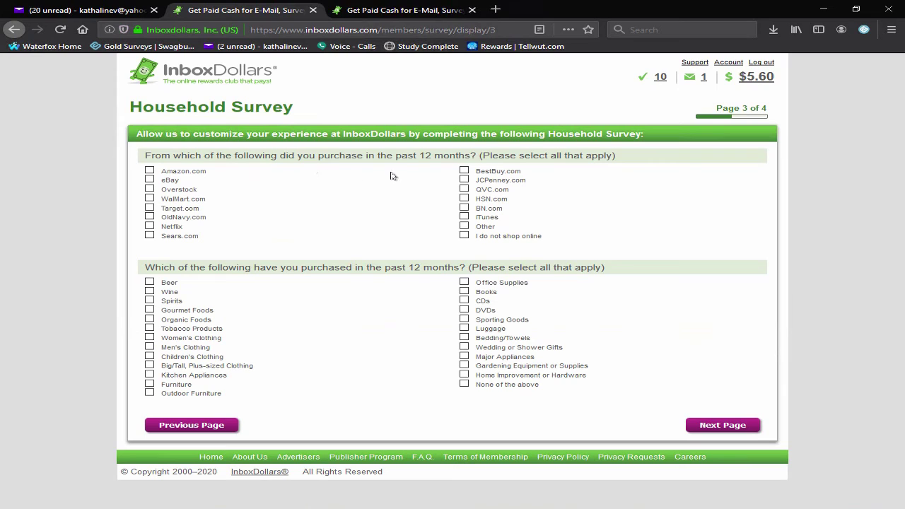
# Tick Amazon.com, eBay, WalMart.com, Target.com, BestBuy.com, JCPenney.com and iTunes as stores bought from.
pyautogui.click(196, 171)
pyautogui.click(170, 181)
pyautogui.click(177, 200)
pyautogui.click(186, 210)
pyautogui.click(491, 173)
pyautogui.click(487, 190)
pyautogui.click(488, 219)
# Tick Beer, Spirits, Gourmet and Organic Foods, Tobacco, all clothing types, Kitchen Appliances and Furniture as purchased.
pyautogui.click(167, 282)
pyautogui.click(183, 313)
pyautogui.click(181, 313)
pyautogui.click(192, 322)
pyautogui.click(191, 340)
pyautogui.click(190, 348)
pyautogui.click(191, 356)
pyautogui.click(193, 368)
pyautogui.click(210, 374)
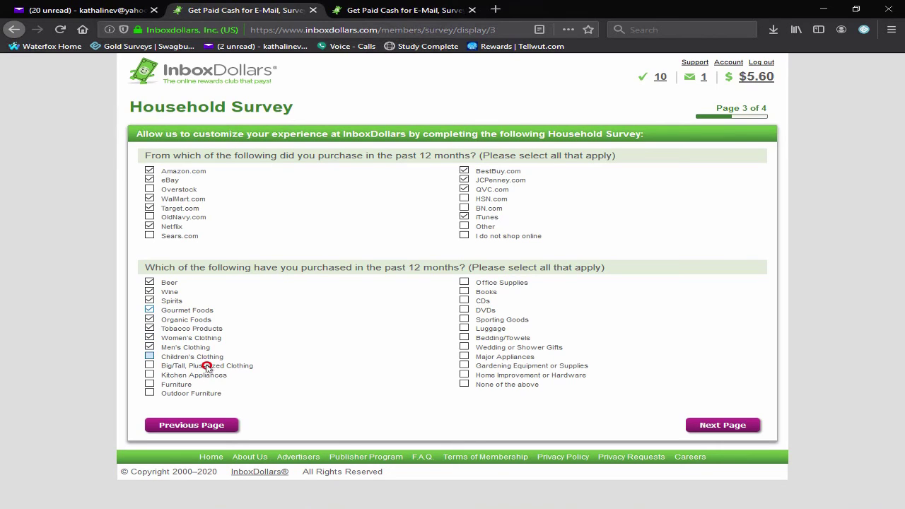
pyautogui.click(187, 376)
pyautogui.click(191, 387)
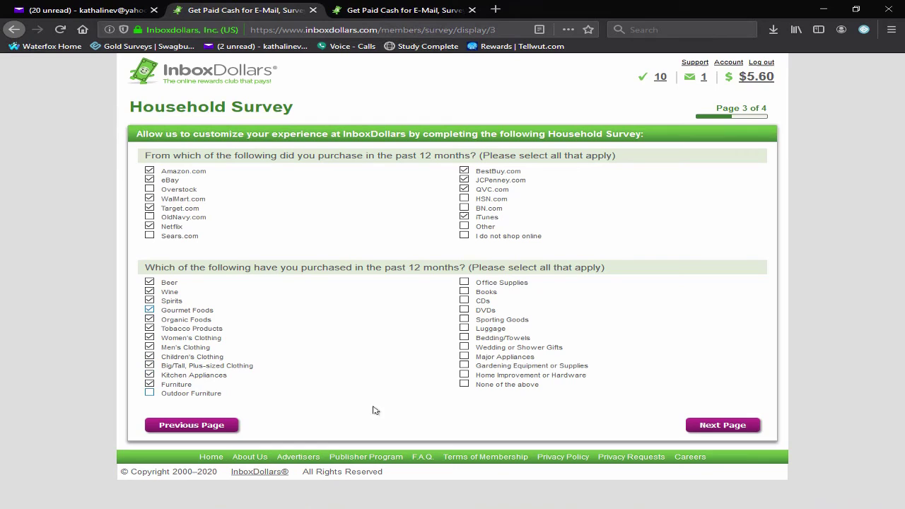
# Tick Office Supplies, Books, CDs, DVDs, Sporting Goods, Luggage, Bedding, Gifts, Appliances, Gardening, Hardware, then continue.
pyautogui.click(501, 284)
pyautogui.click(487, 292)
pyautogui.click(483, 302)
pyautogui.click(485, 312)
pyautogui.click(501, 321)
pyautogui.click(493, 330)
pyautogui.click(503, 339)
pyautogui.click(513, 348)
pyautogui.click(507, 356)
pyautogui.click(523, 369)
pyautogui.click(520, 375)
pyautogui.click(717, 426)
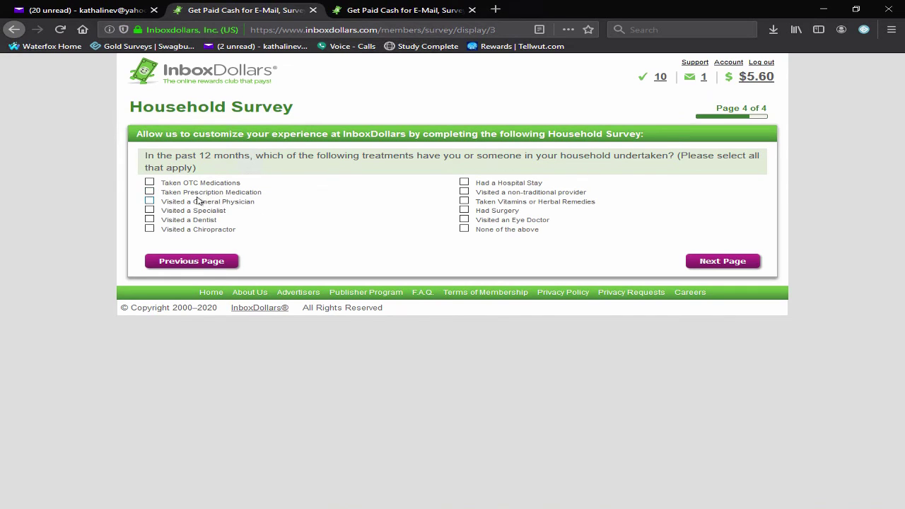
# Mark Taken Prescription Medication and Visited a General Physician, then submit the final page.
pyautogui.click(196, 194)
pyautogui.click(720, 263)
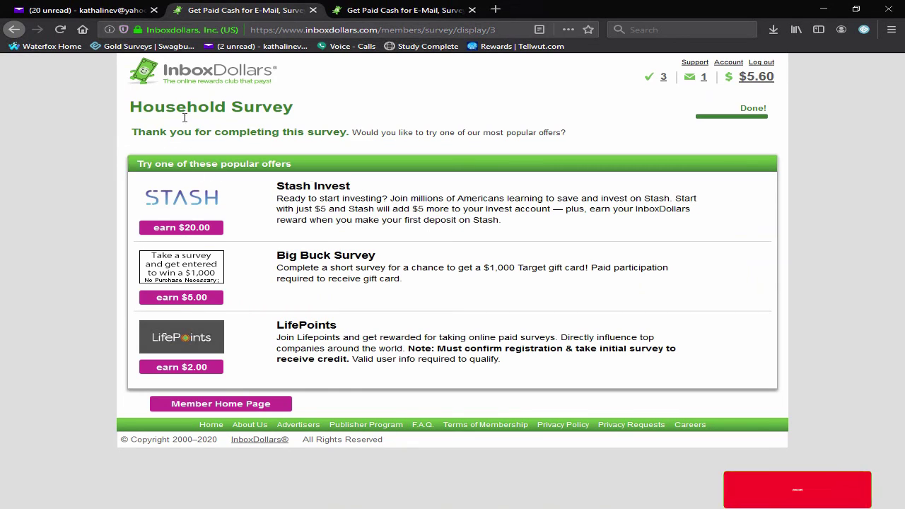
# Go to the Member Home Page and scroll to check the $0.10 credit and $5.70 balance.
pyautogui.click(222, 404)
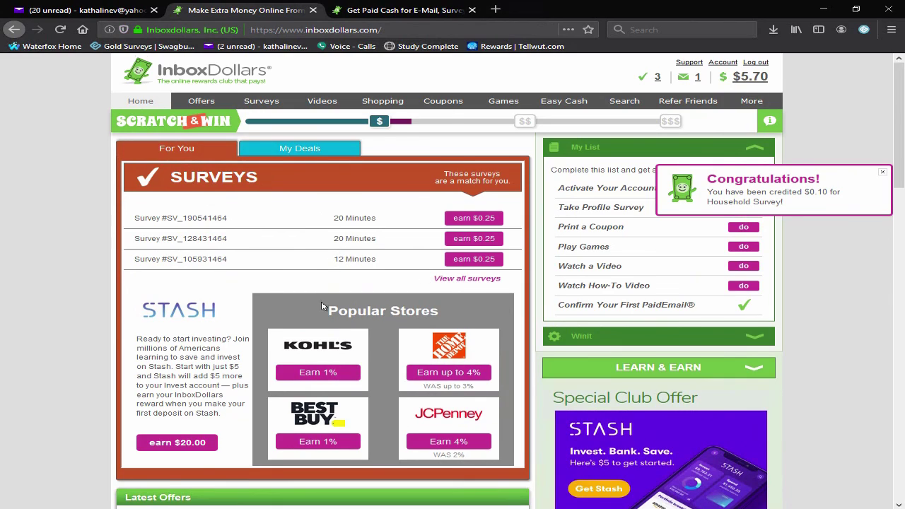
pyautogui.scroll(-2, 321, 306)
pyautogui.scroll(-2, 321, 306)
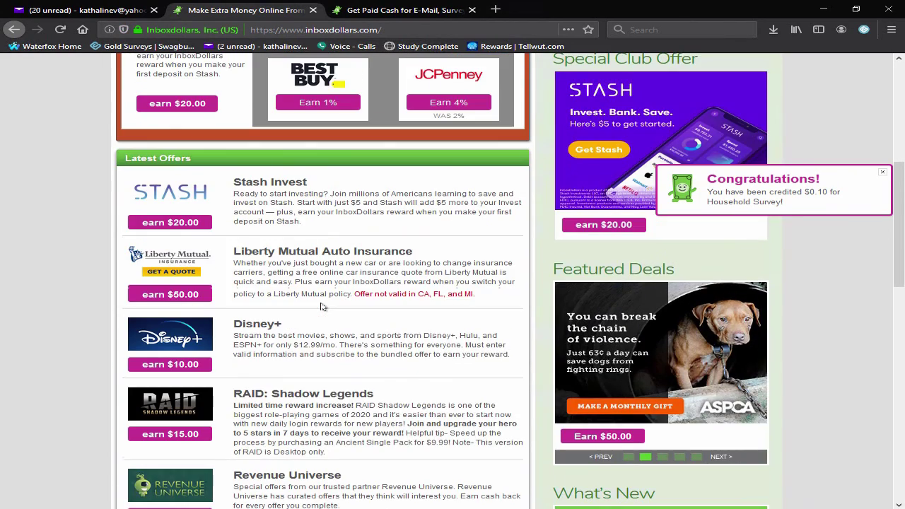
pyautogui.scroll(4, 321, 306)
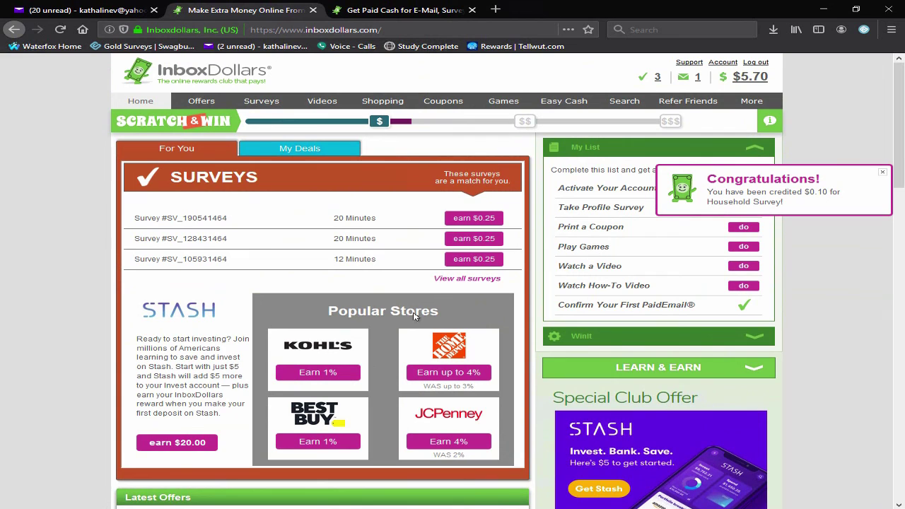
# Open View all surveys, dismiss the $0.25 survey popup, and scroll down to Profile Surveys.
pyautogui.click(475, 280)
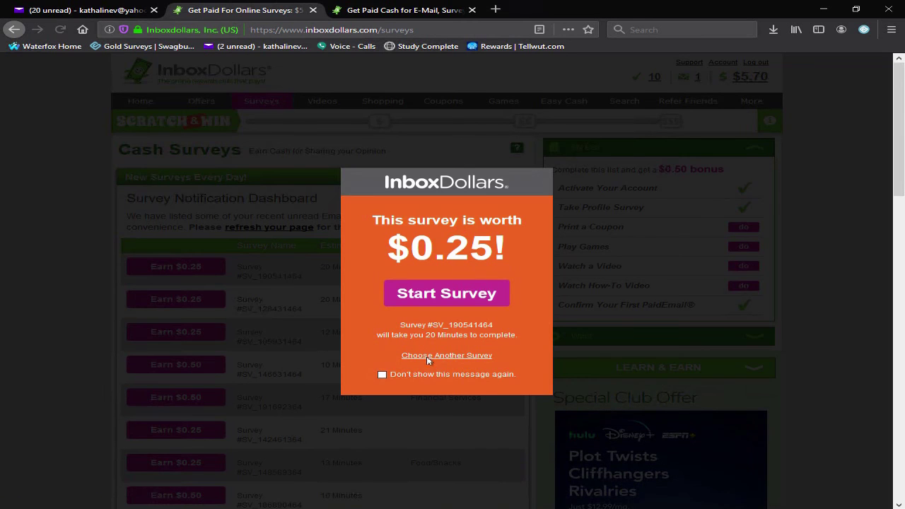
pyautogui.click(445, 355)
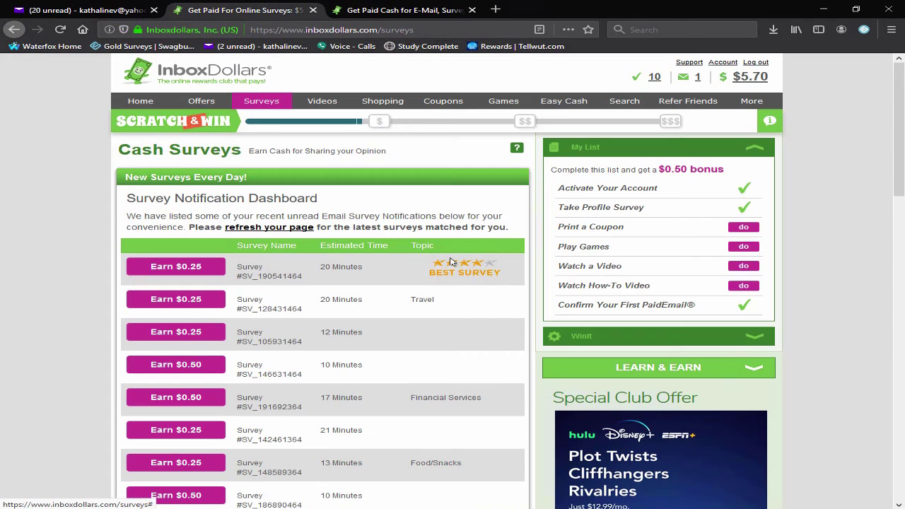
pyautogui.scroll(-3, 289, 440)
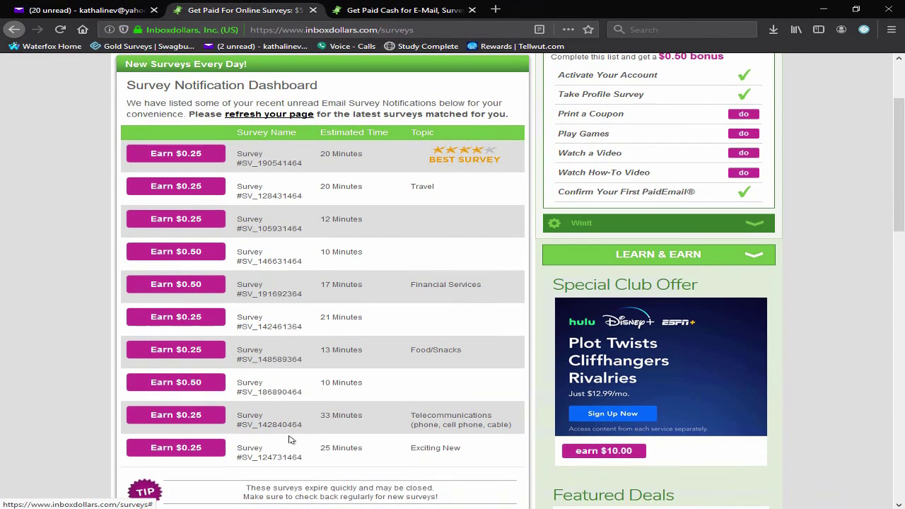
pyautogui.scroll(-2, 288, 440)
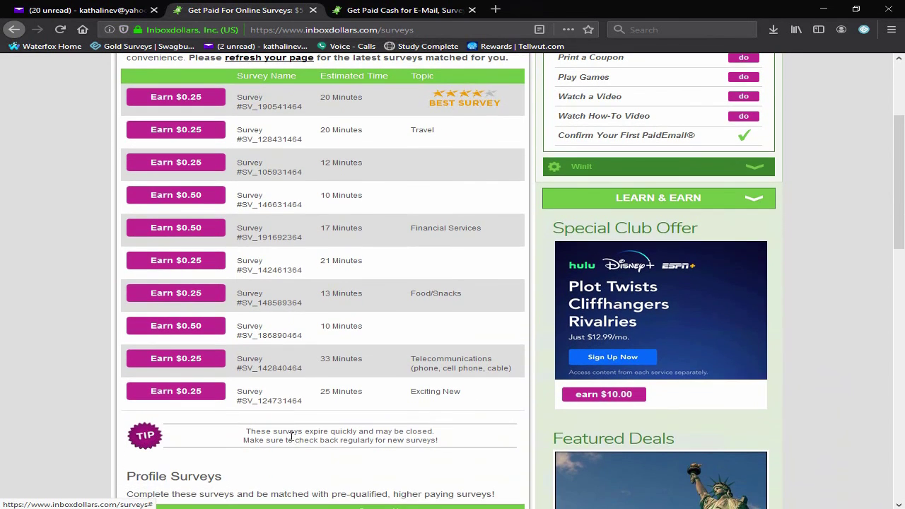
pyautogui.scroll(-4, 290, 437)
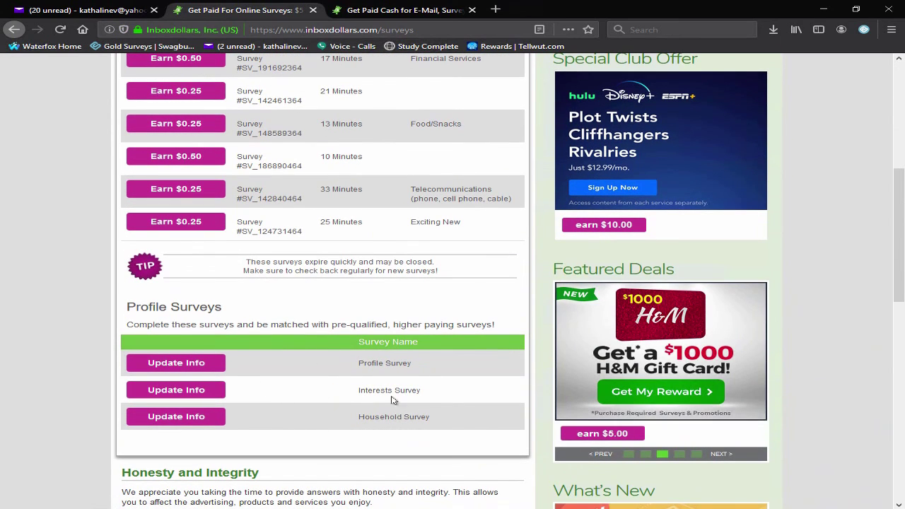
pyautogui.scroll(-4, 338, 415)
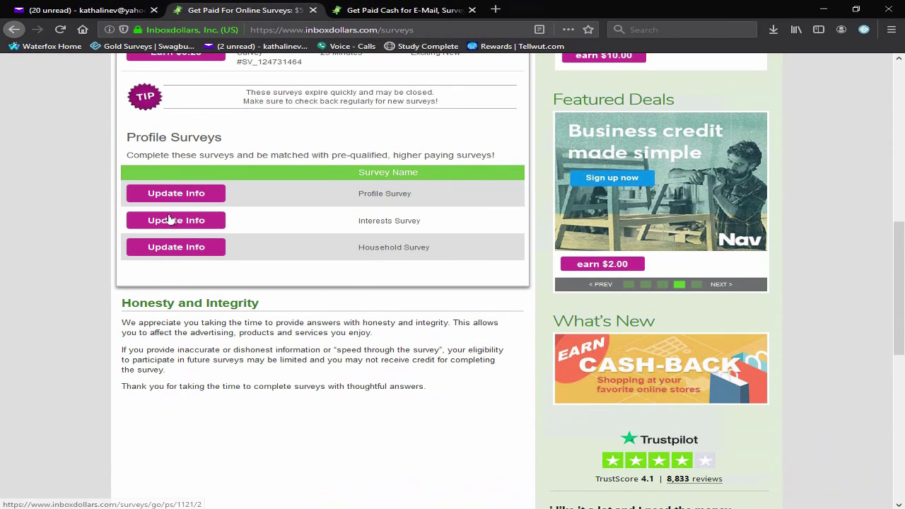
# Reopen the Household Survey via Update Info to review saved answers, then go Home.
pyautogui.click(161, 247)
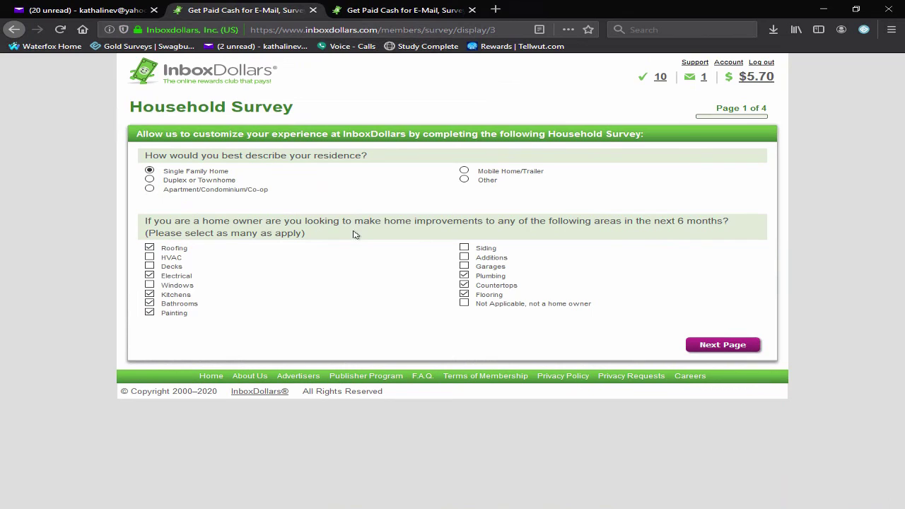
pyautogui.click(210, 378)
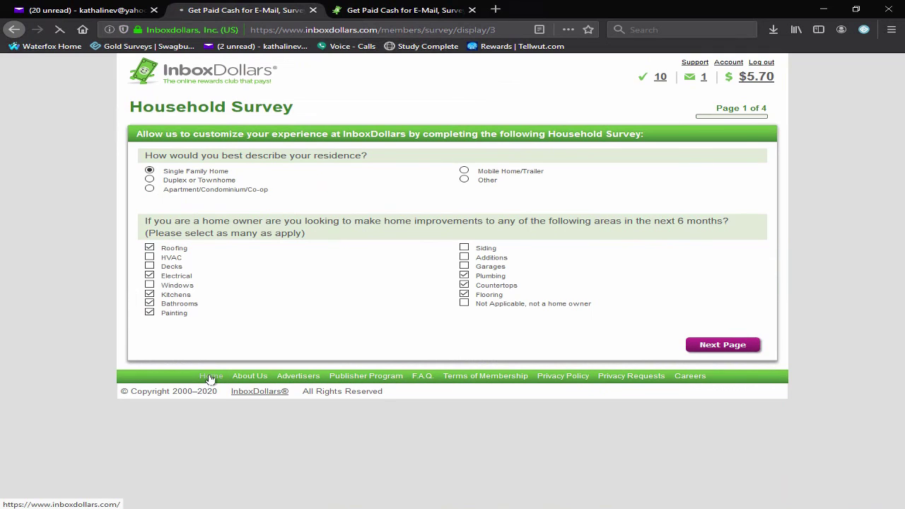